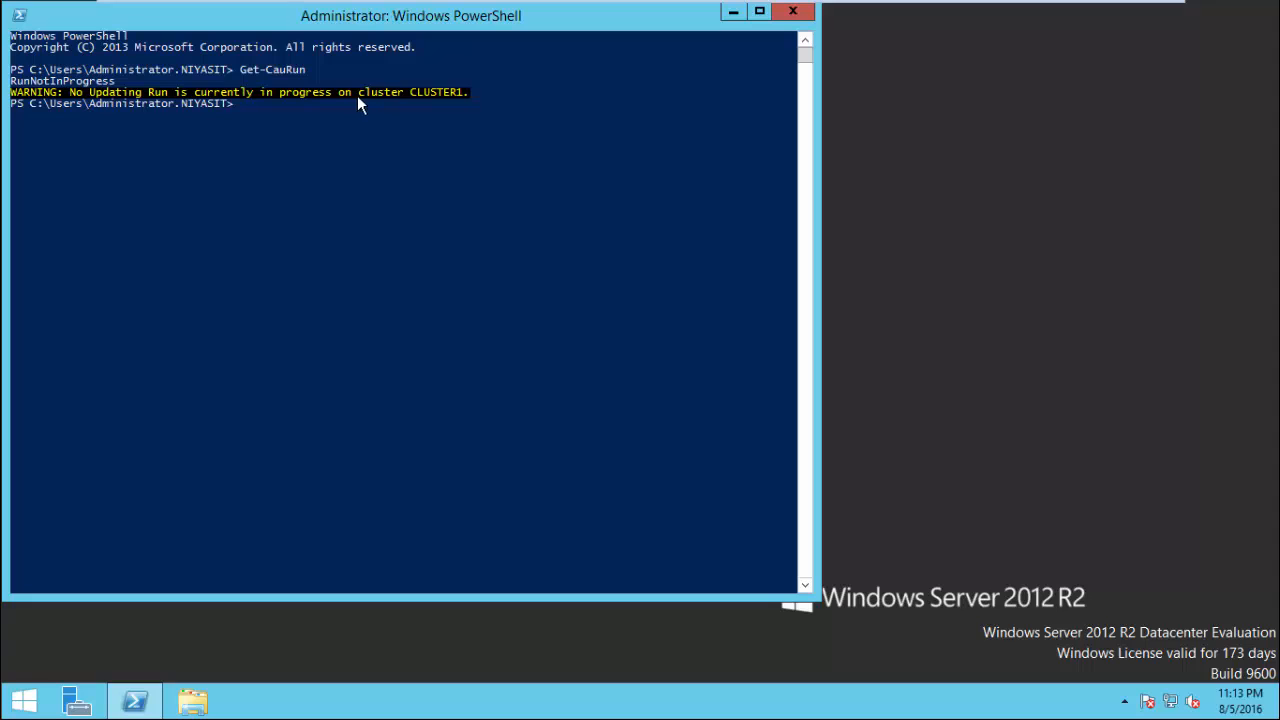
Advance the upgrade checklist to the Pause Node and Drain Roles step.
mouse_move(1046, 6)
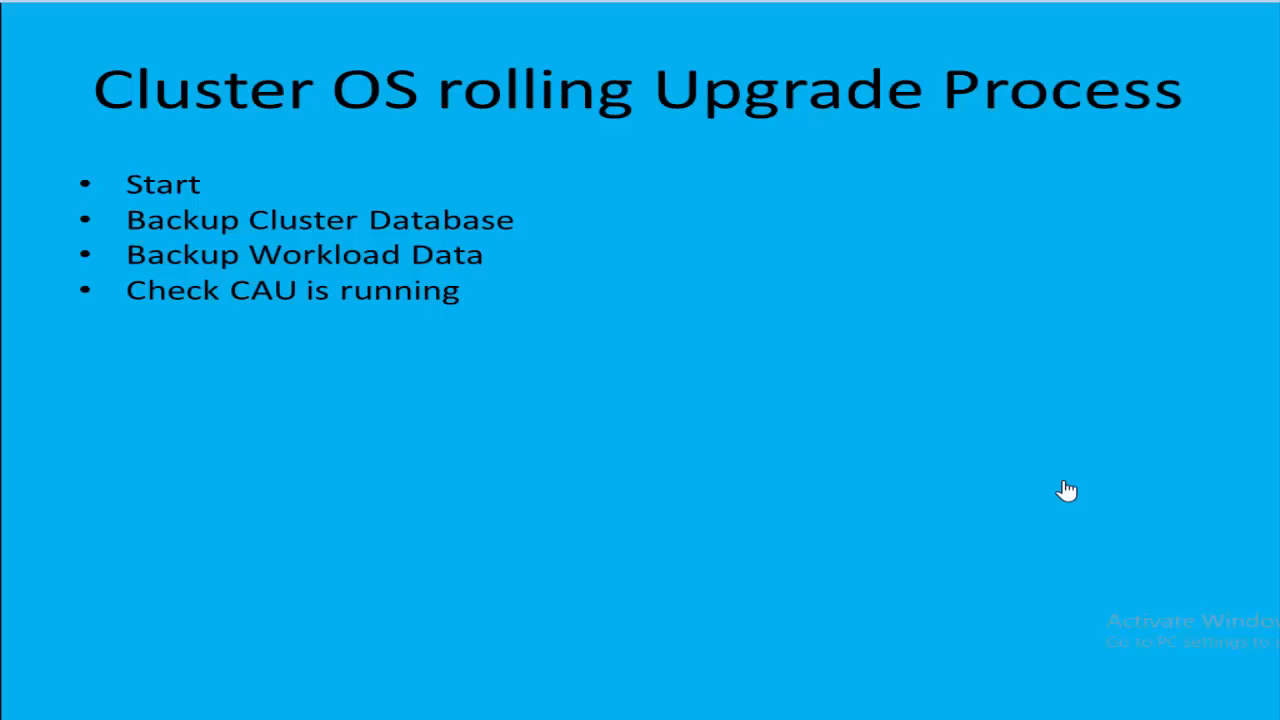
left_click(1067, 490)
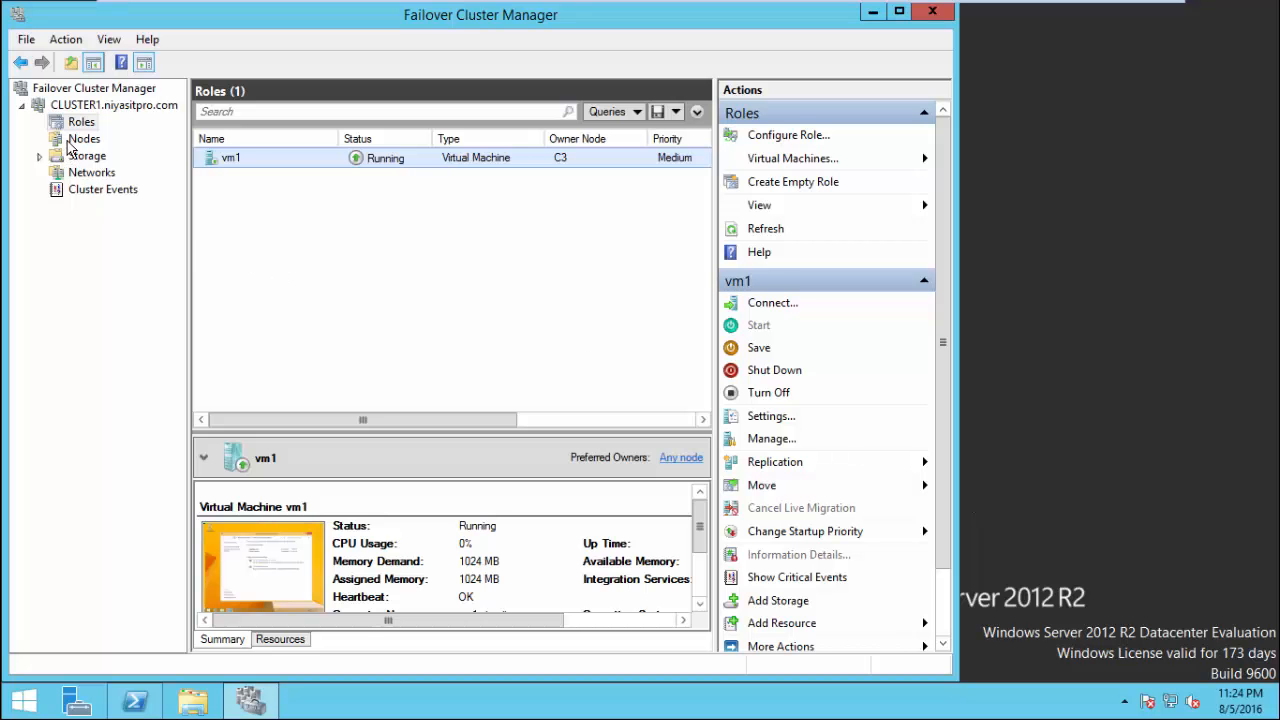
Review node C3's details in the cluster's Nodes list, then return to Roles.
left_click(80, 140)
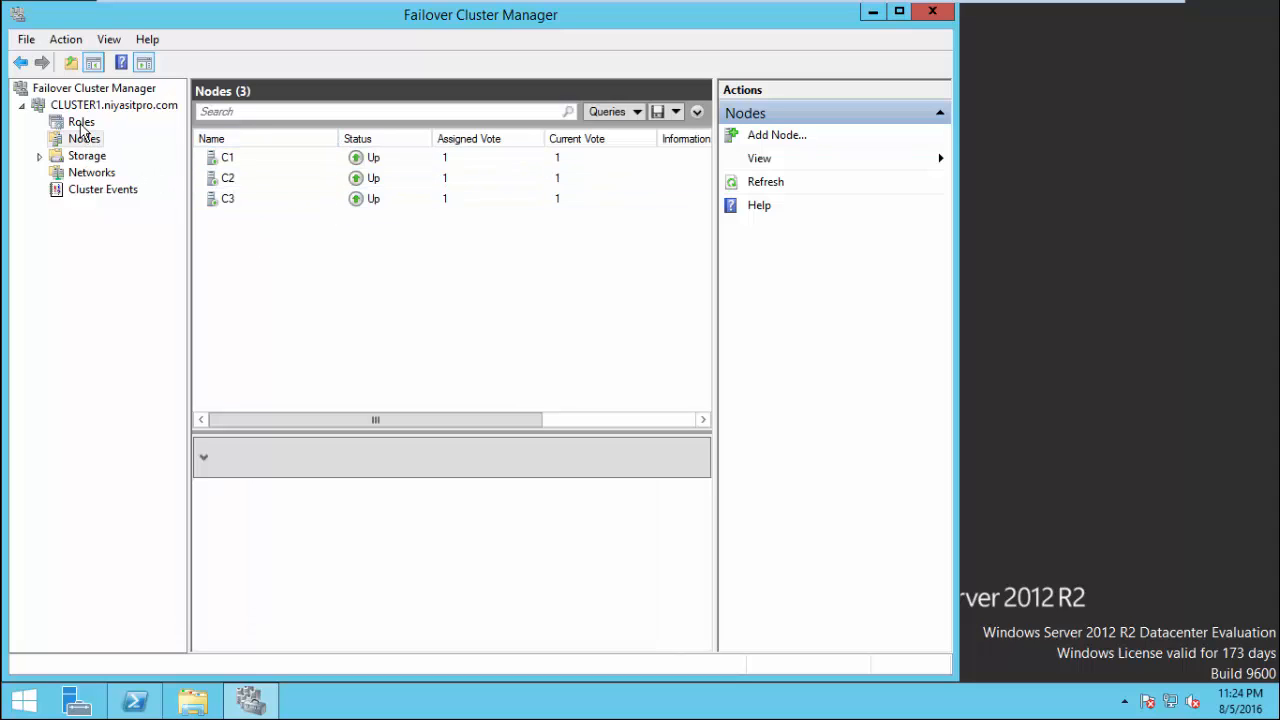
left_click(212, 205)
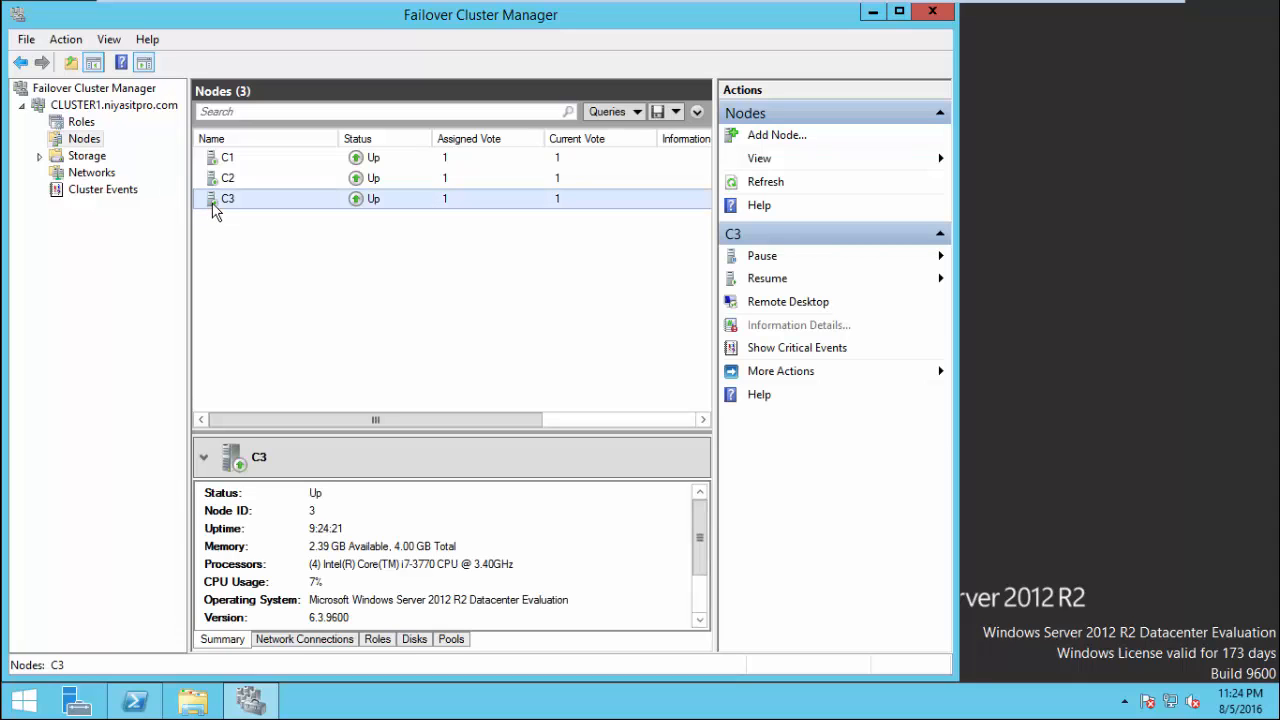
left_click(82, 124)
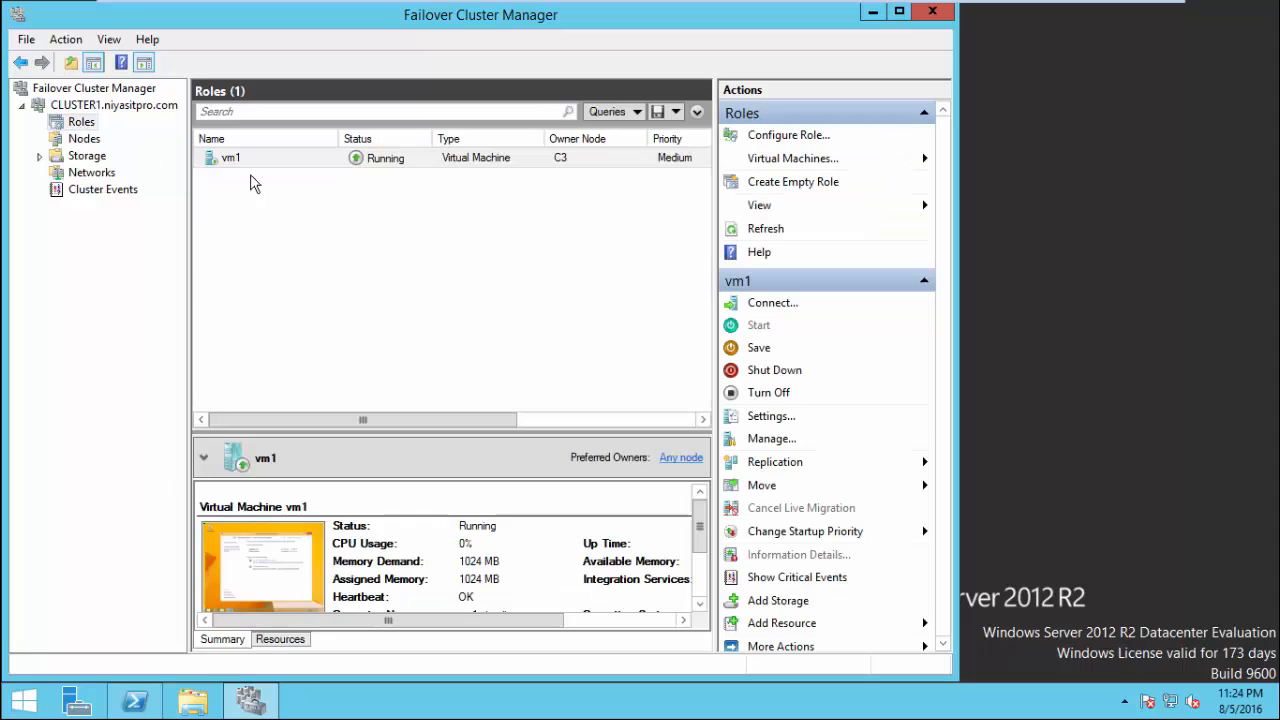
Live-migrate vm1 to node C1 using Move > Live Migration > Select Node.
right_click(561, 163)
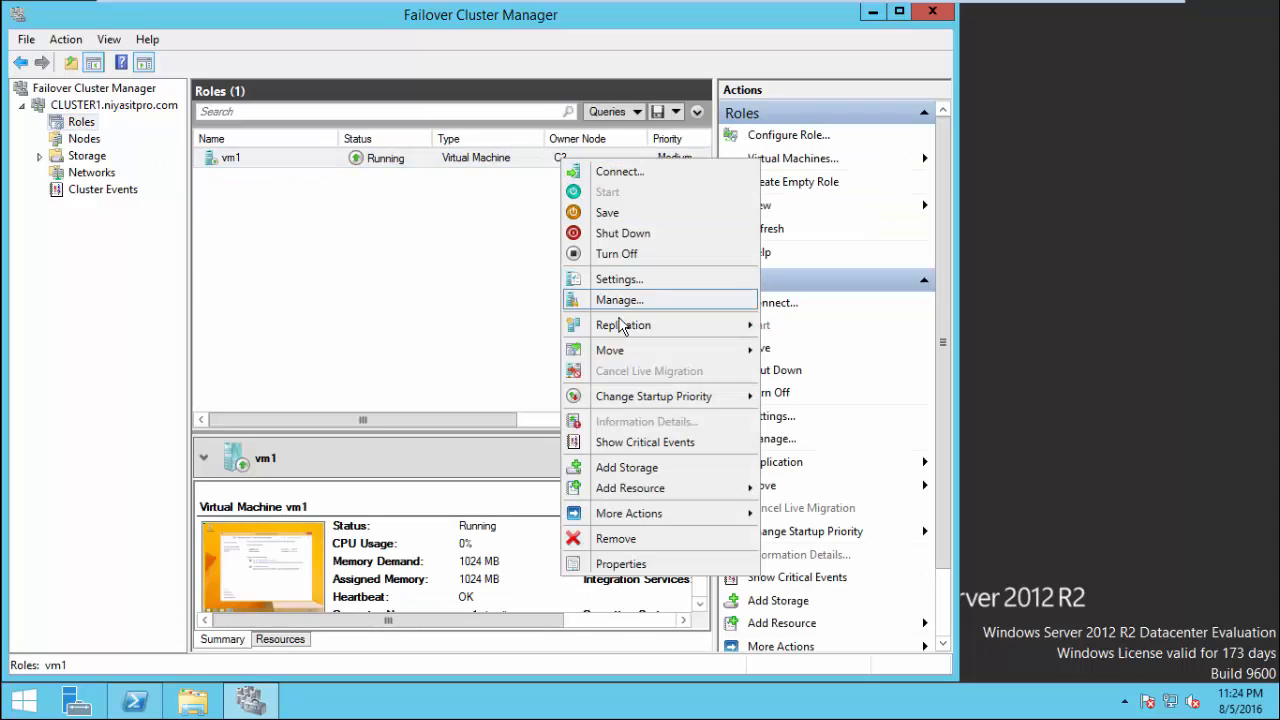
mouse_move(733, 352)
mouse_move(842, 354)
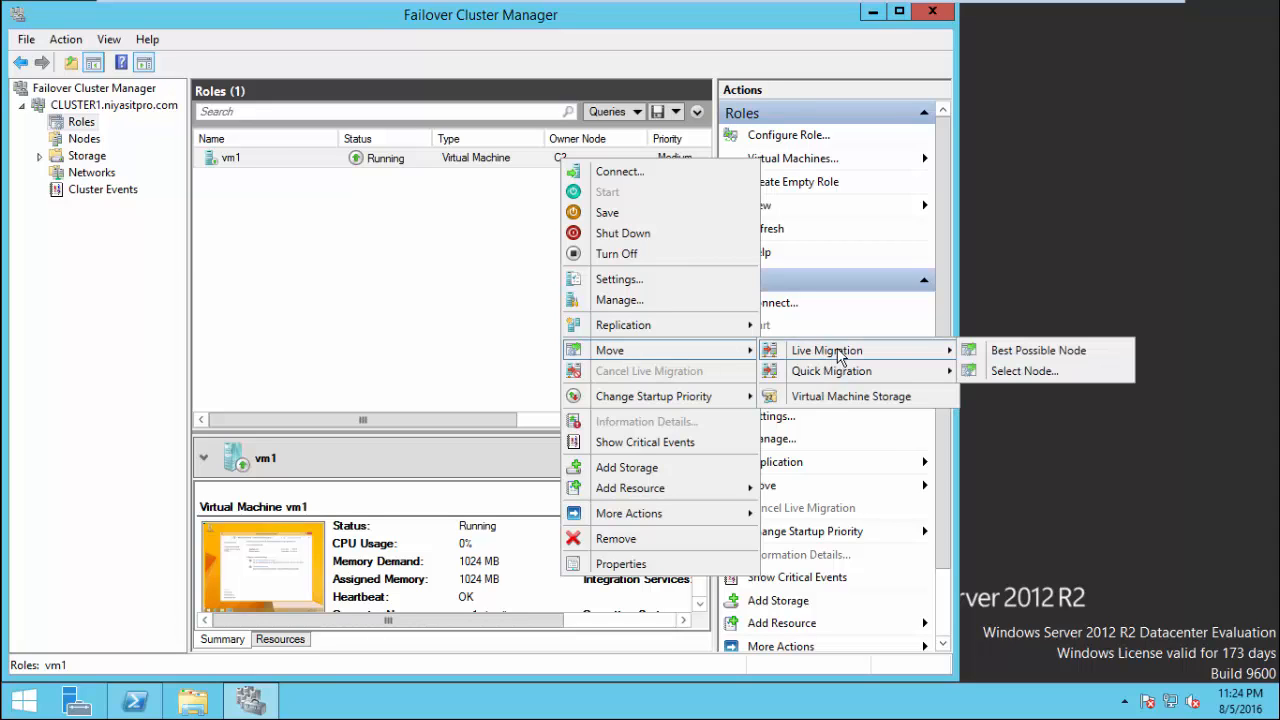
left_click(1023, 371)
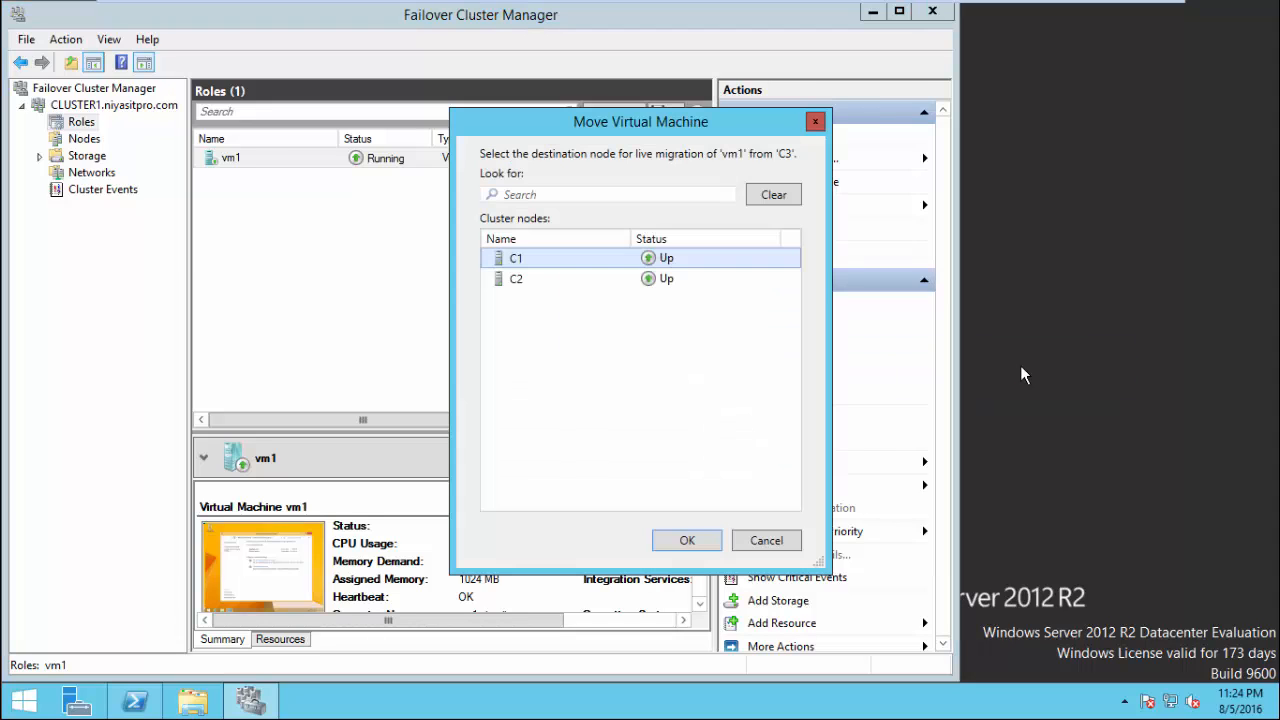
left_click(684, 540)
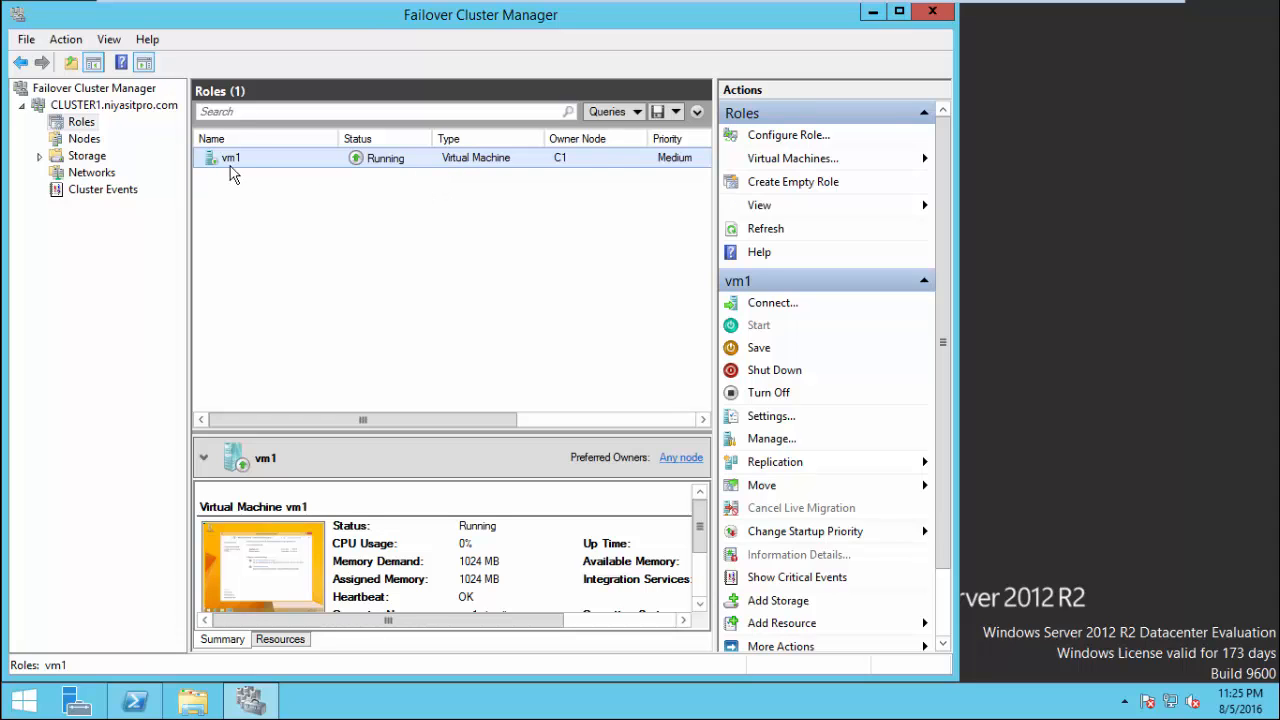
Pause node C3 with Drain Roles and reveal the Evict Node checklist step.
left_click(80, 139)
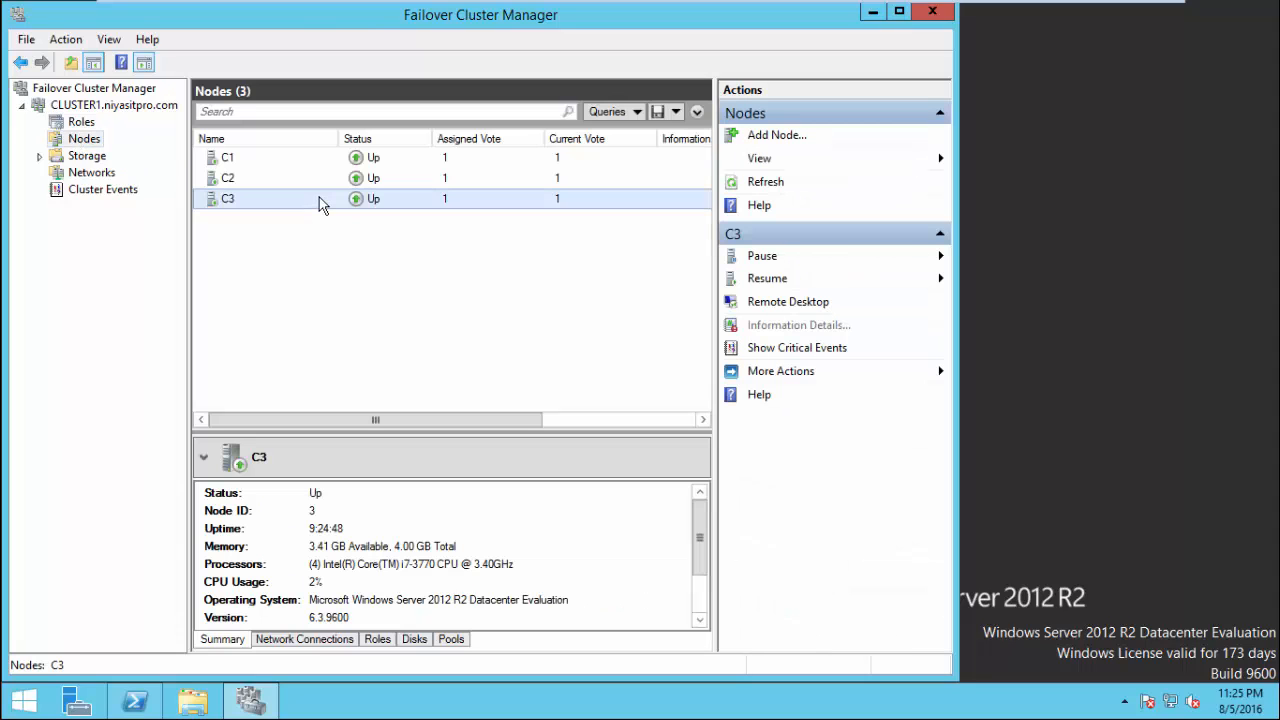
right_click(320, 203)
mouse_move(365, 213)
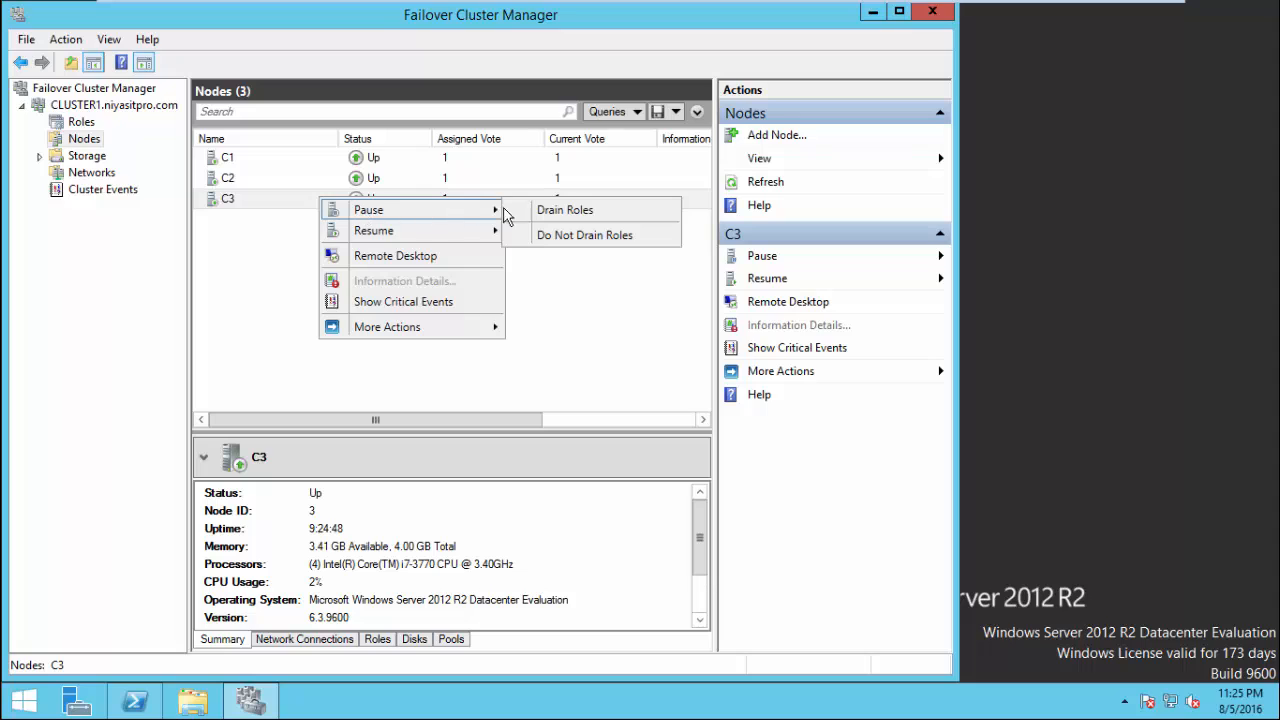
left_click(555, 211)
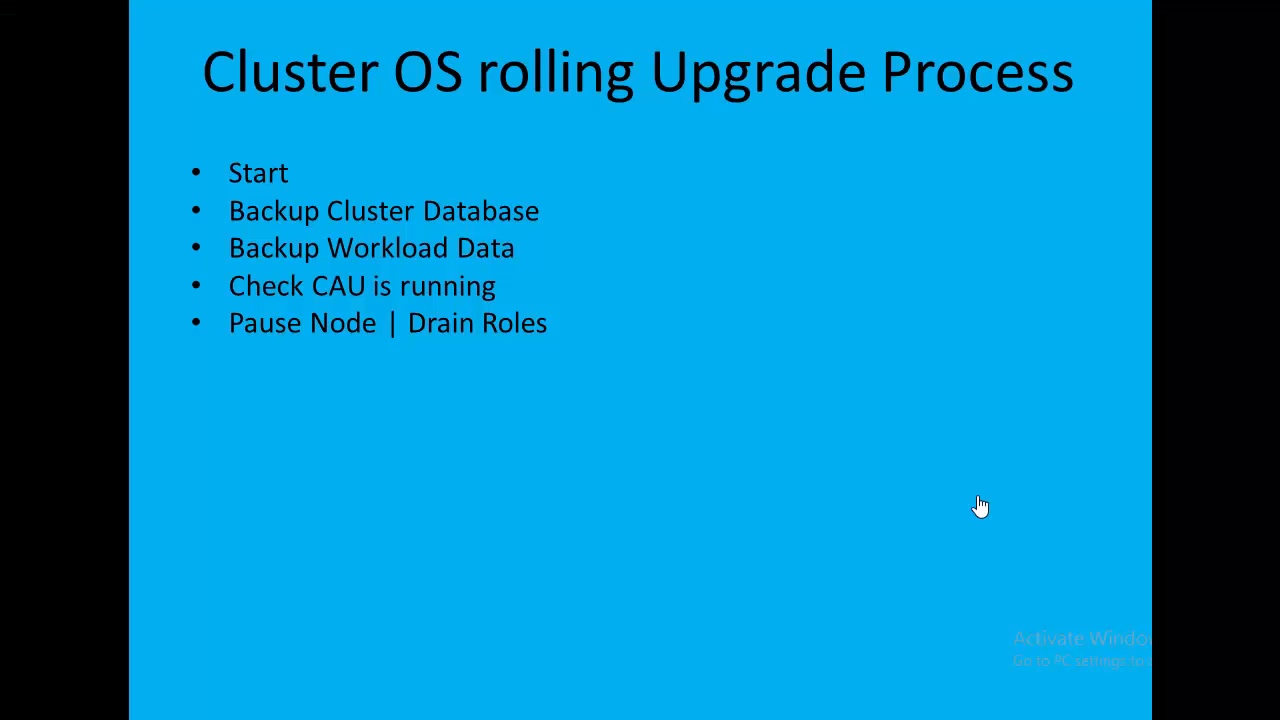
left_click(980, 507)
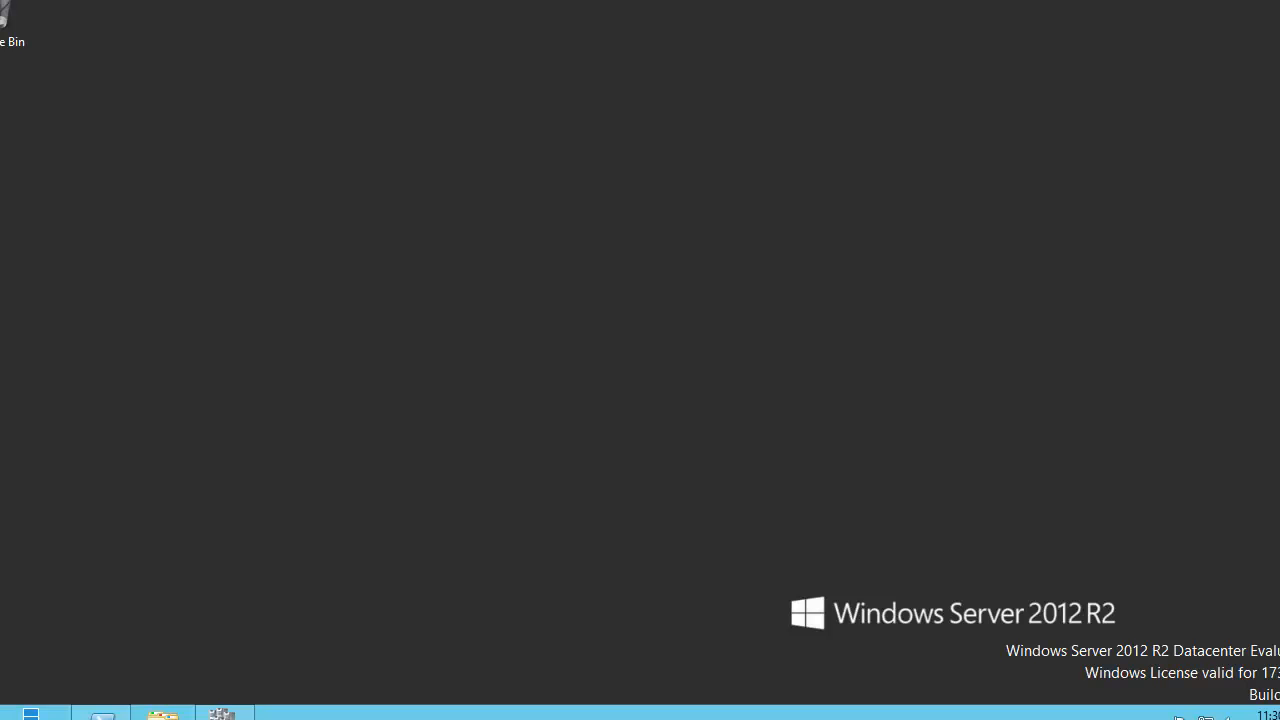
Evict node C3 from CLUSTER1, leaving C1 and C2, and advance to the clean-install step.
mouse_move(222, 712)
left_click(243, 663)
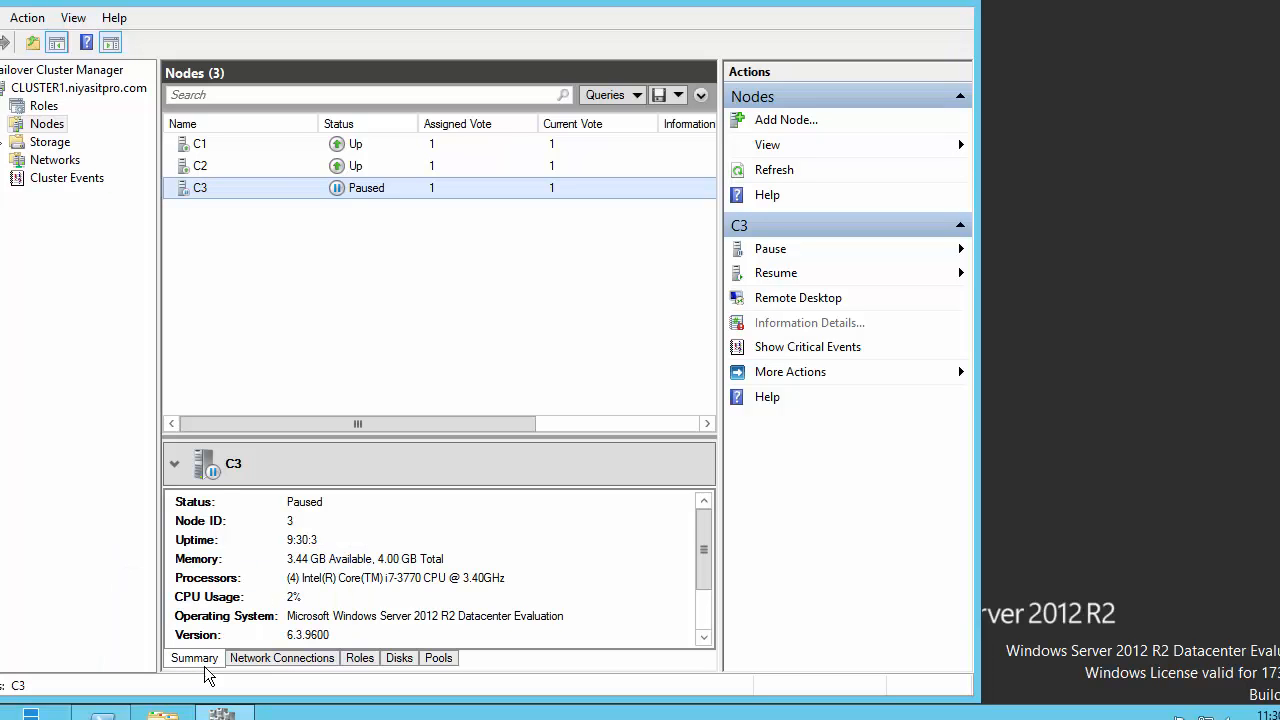
right_click(321, 191)
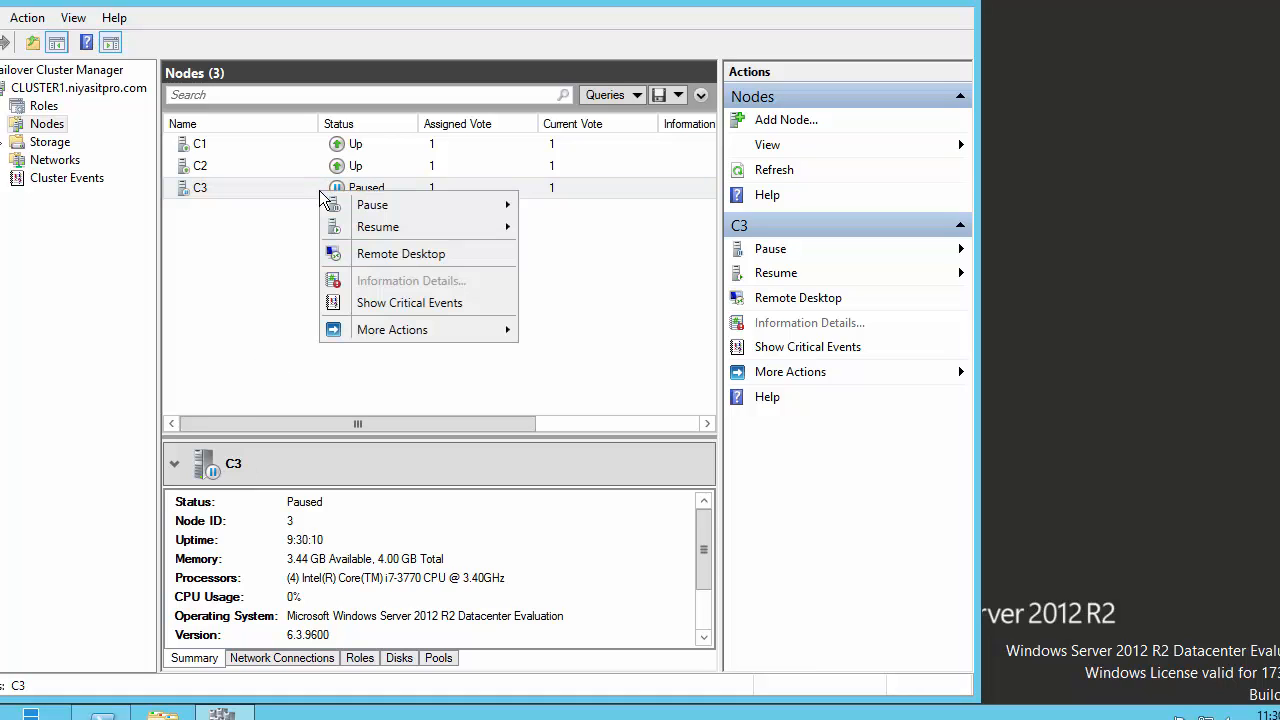
mouse_move(482, 331)
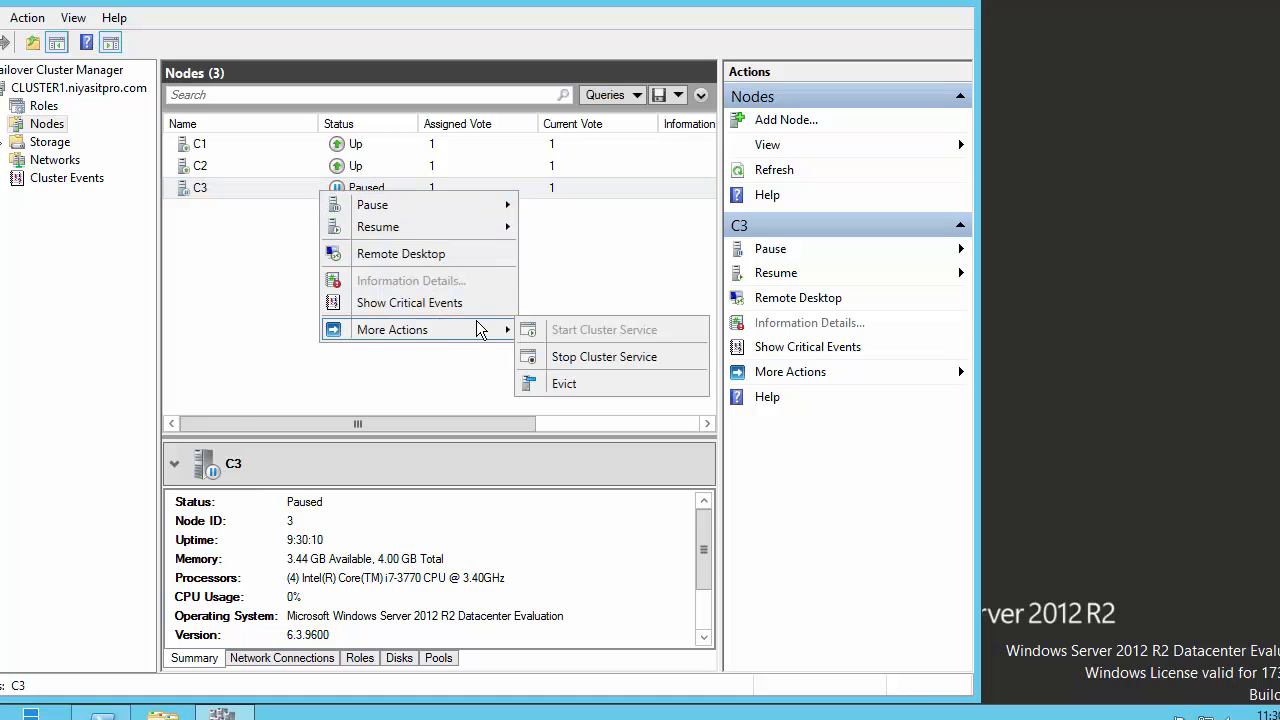
left_click(585, 383)
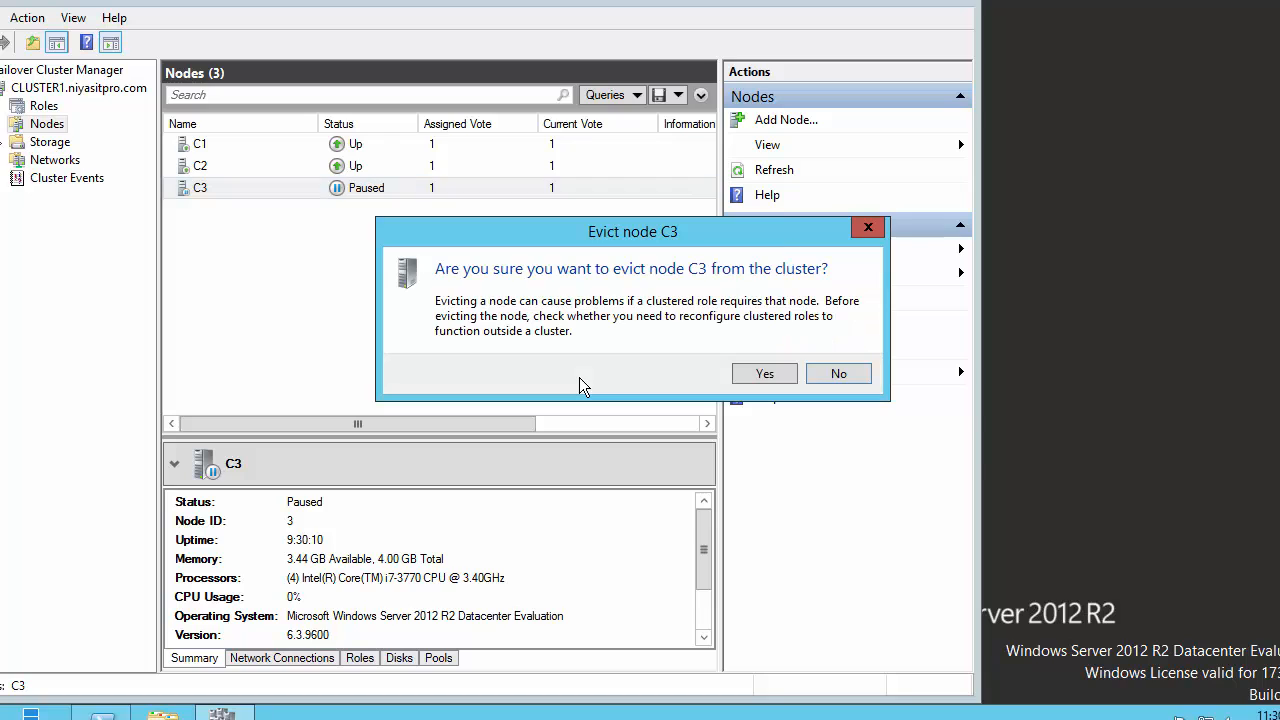
left_click(762, 375)
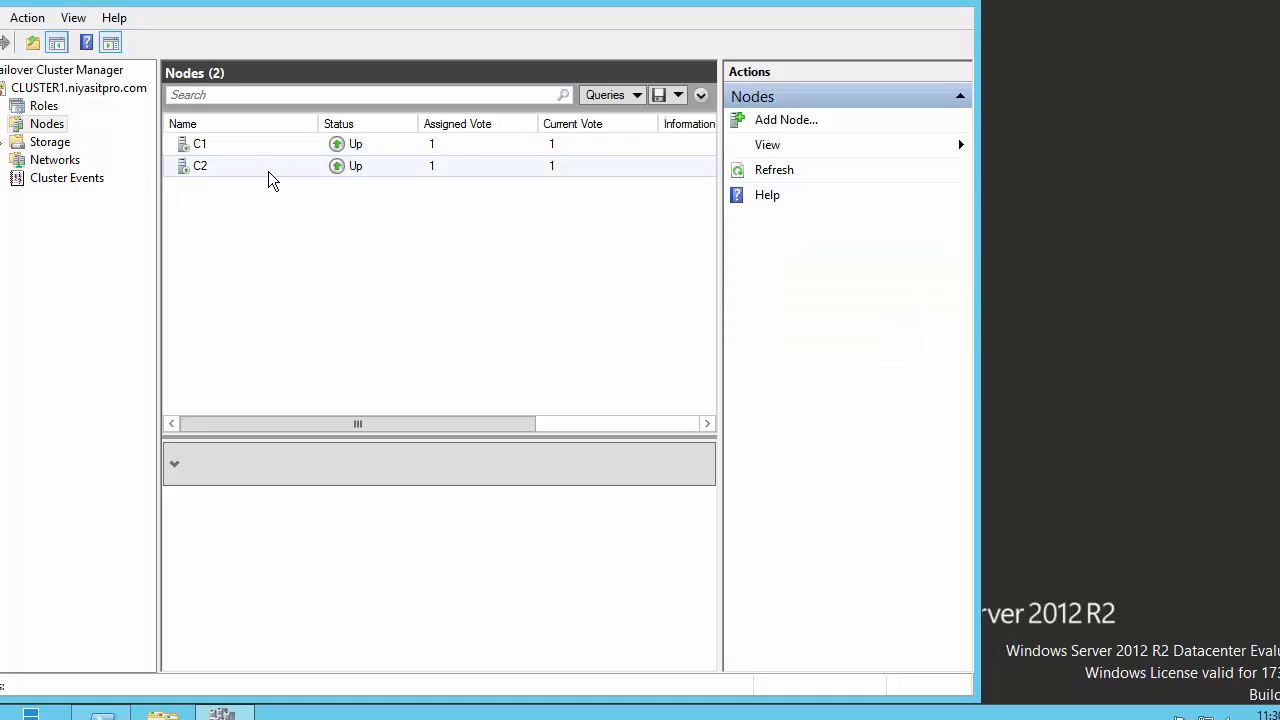
left_click(64, 108)
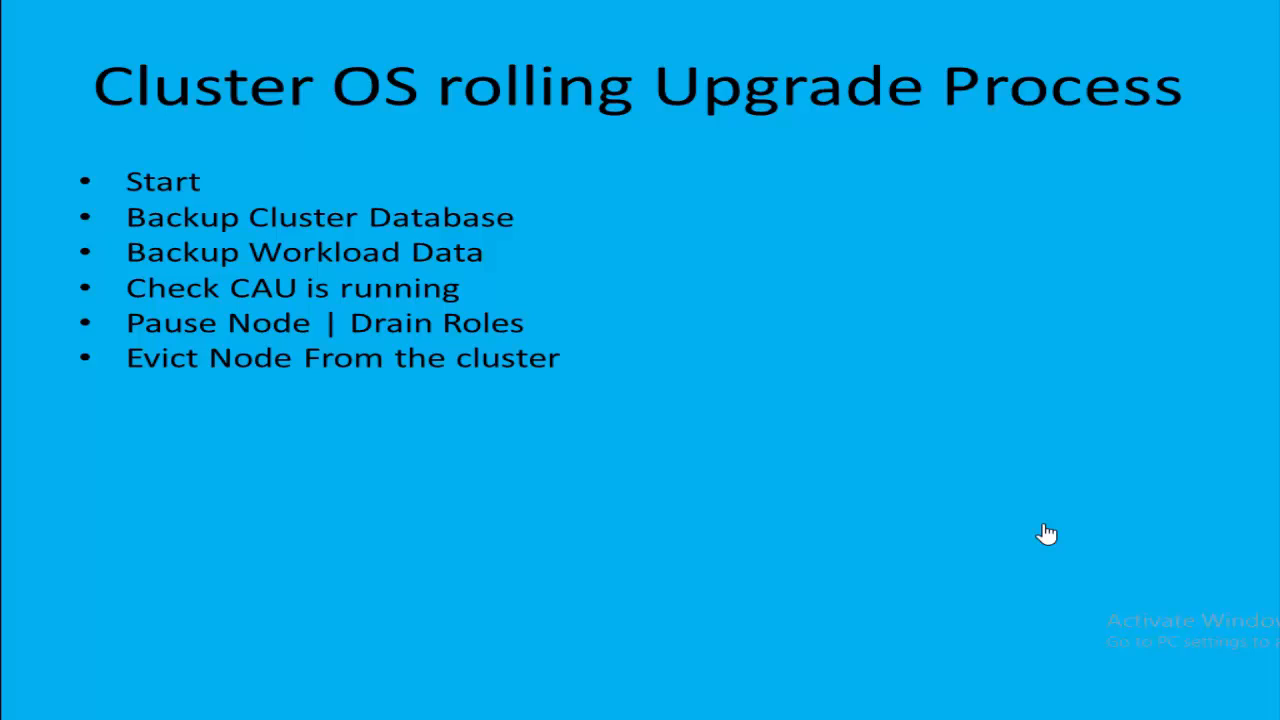
left_click(1043, 526)
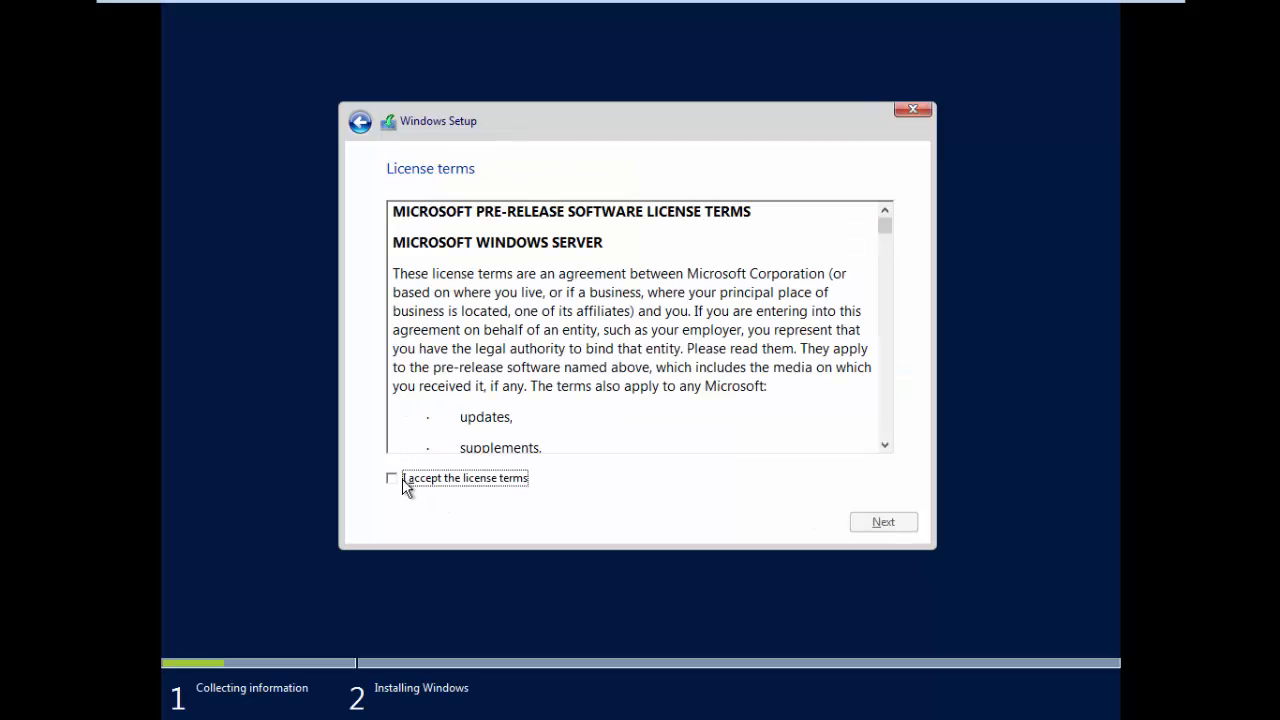
Accept the license, custom-install onto Drive 0's unallocated space, and set the Administrator password.
left_click(406, 484)
left_click(872, 522)
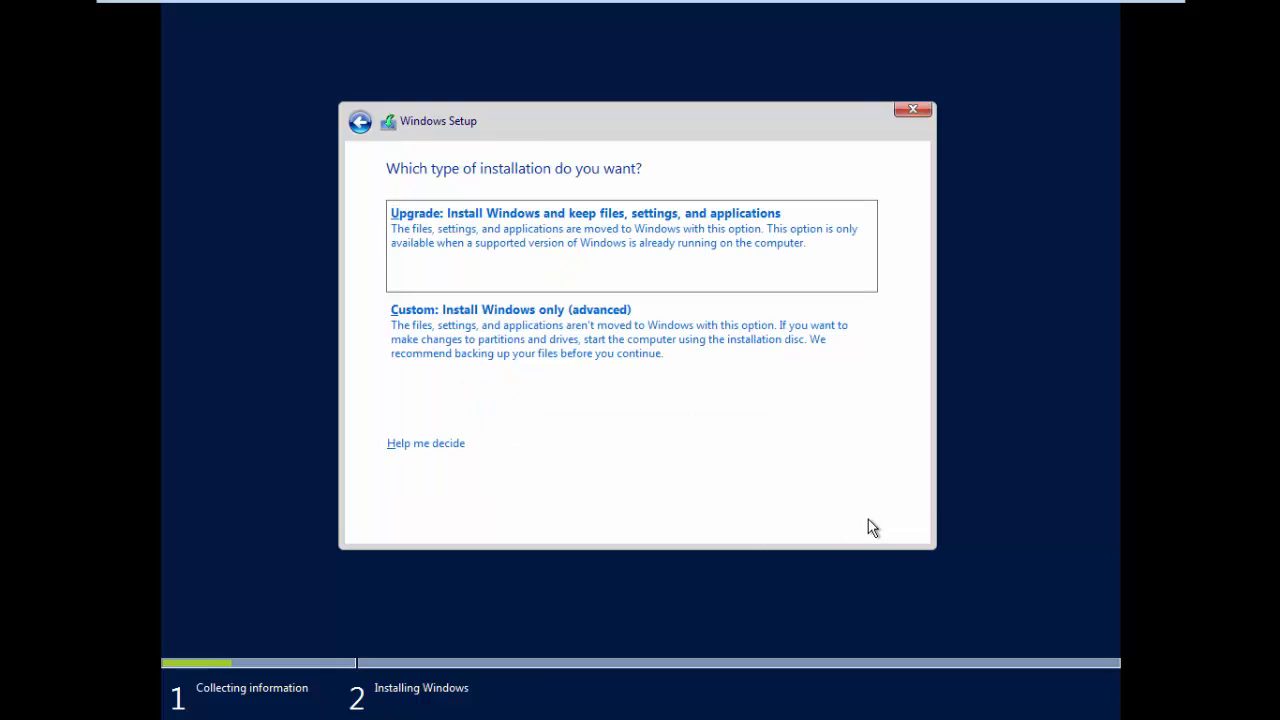
left_click(594, 343)
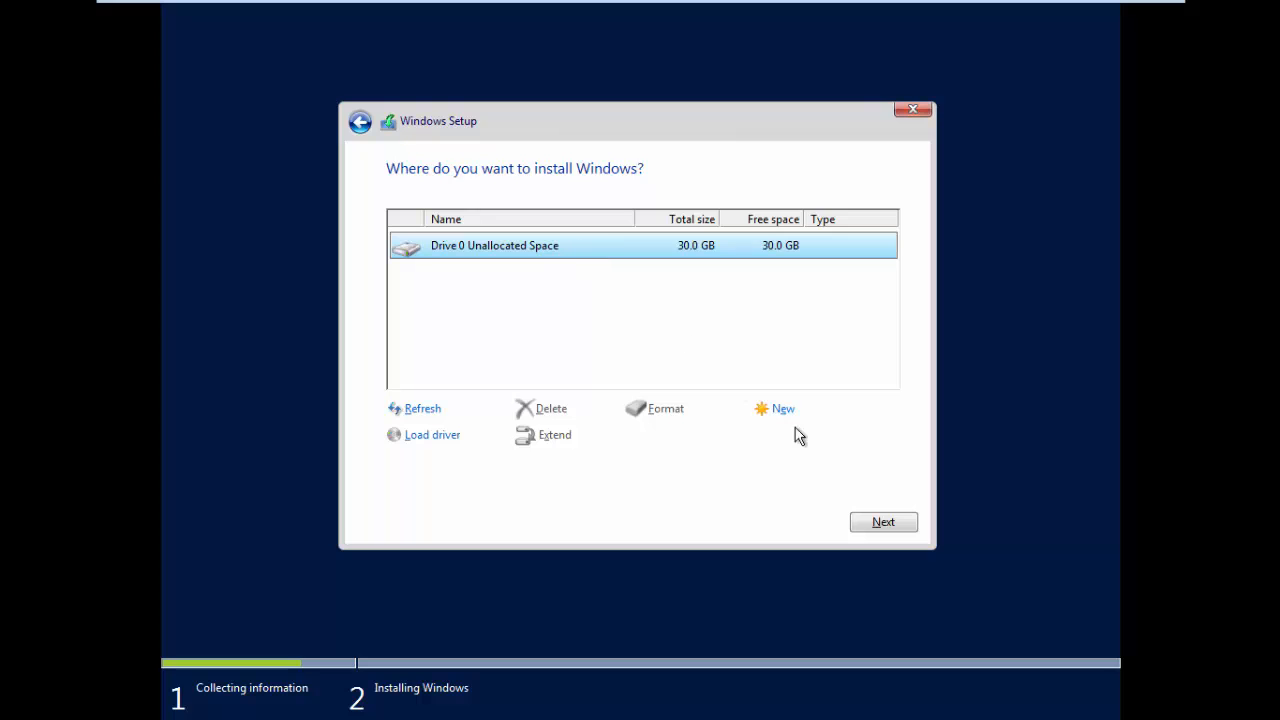
left_click(879, 519)
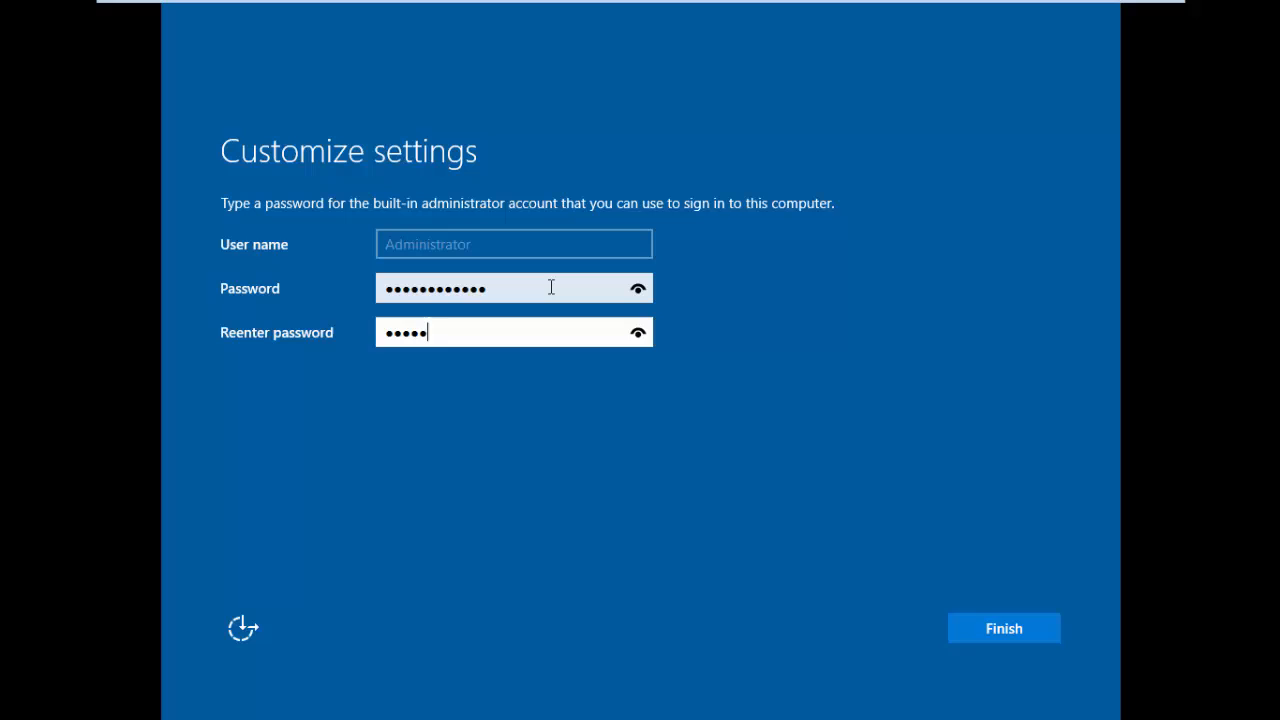
type("********")
key("Return")
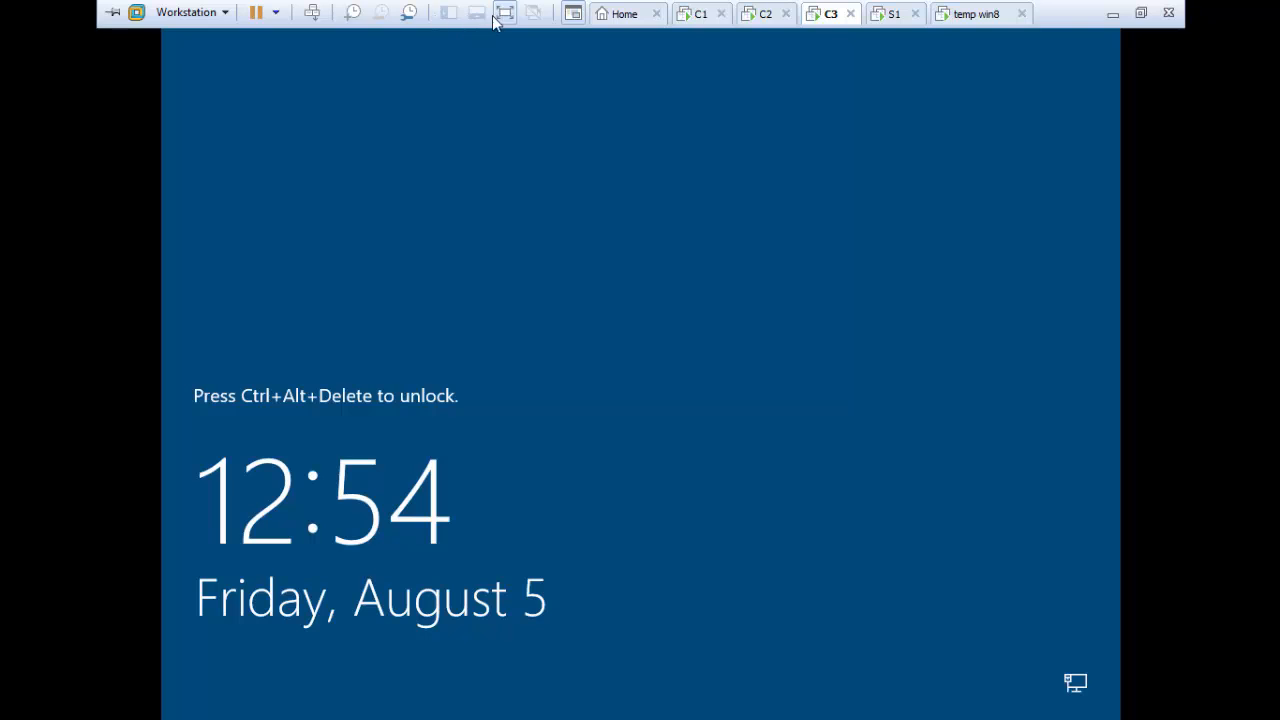
Unlock the new server's lock screen and choose Other user.
left_click(314, 16)
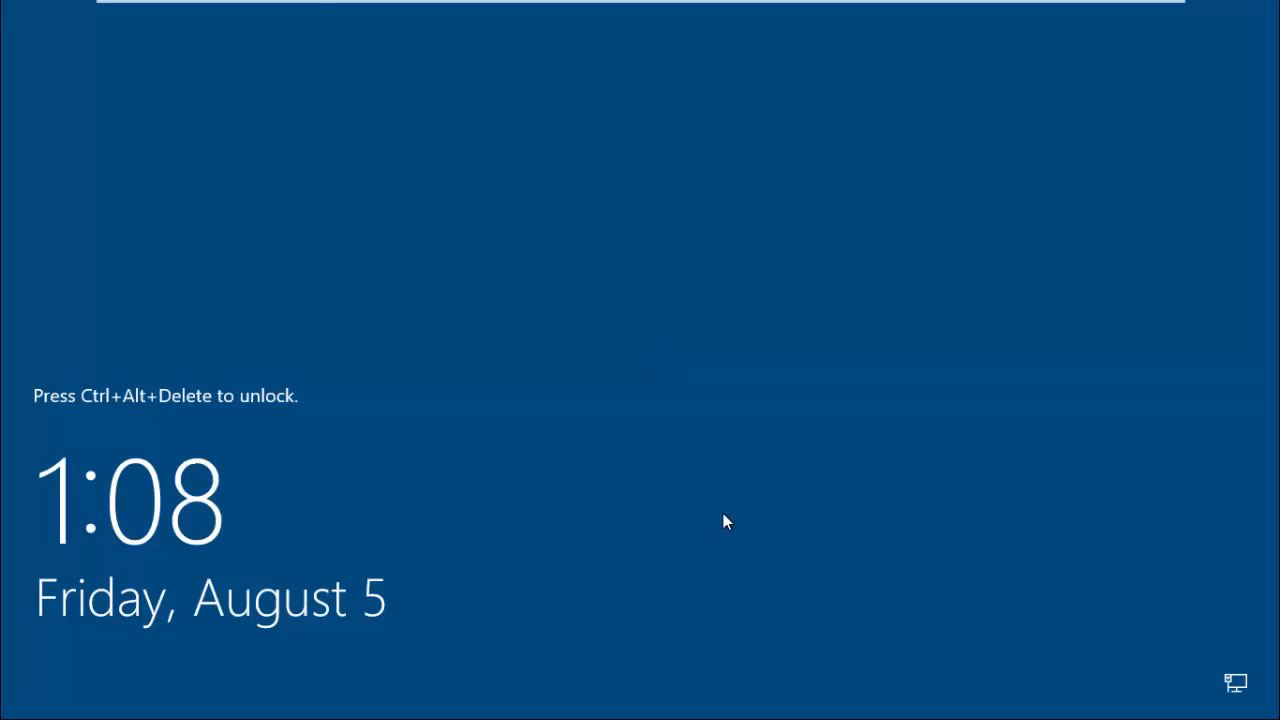
left_click(313, 13)
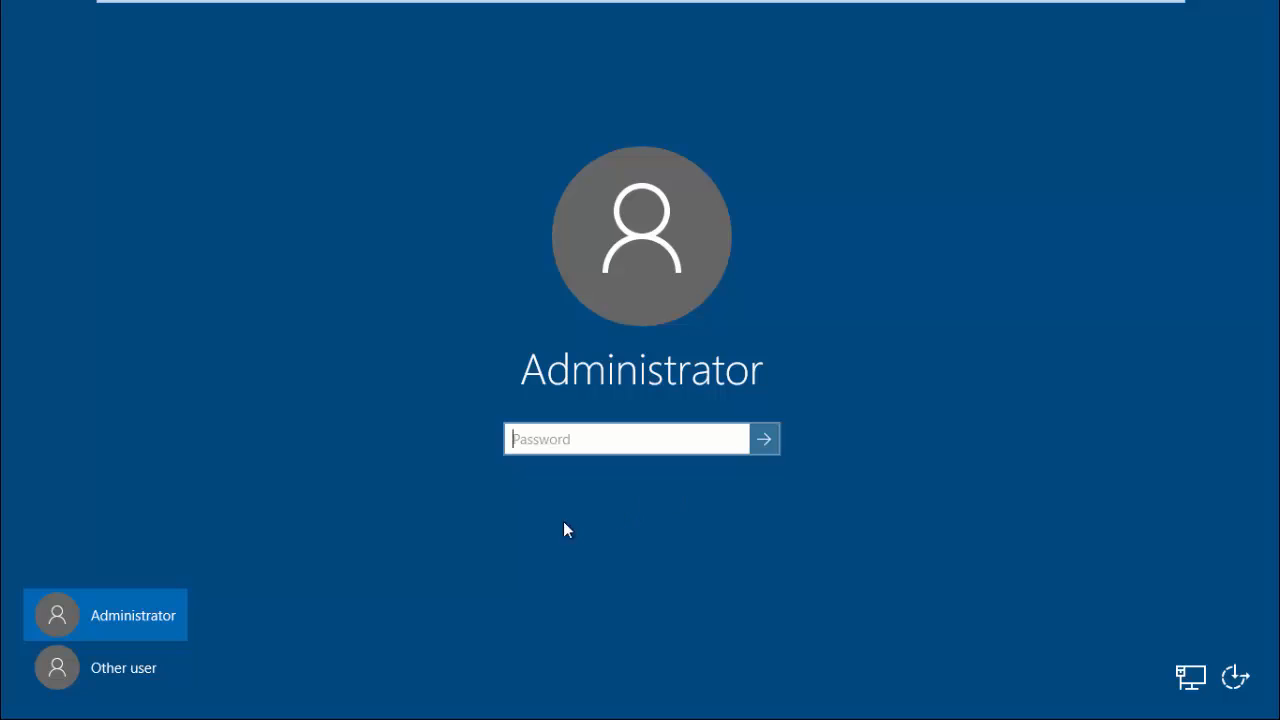
left_click(103, 668)
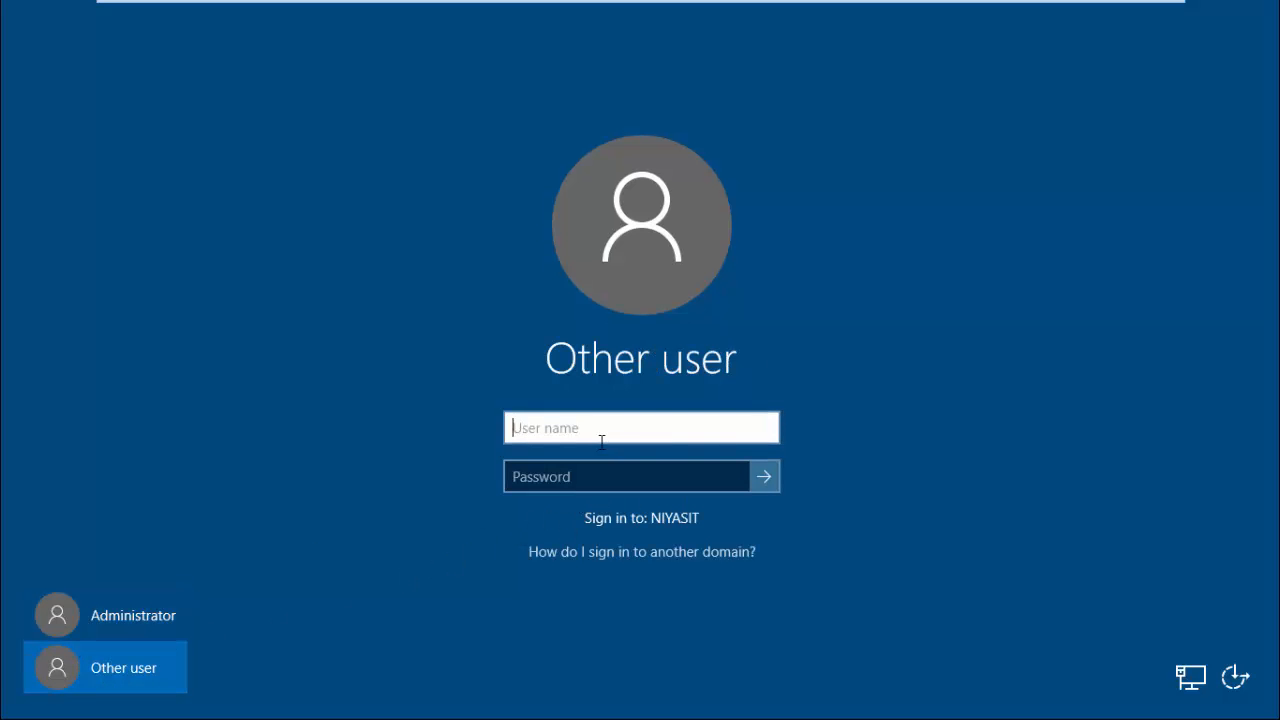
Sign in as NIYASIT\Administrator with the administrator password.
type("Administrator")
key("Tab")
type("●●●●●●●●●●●")
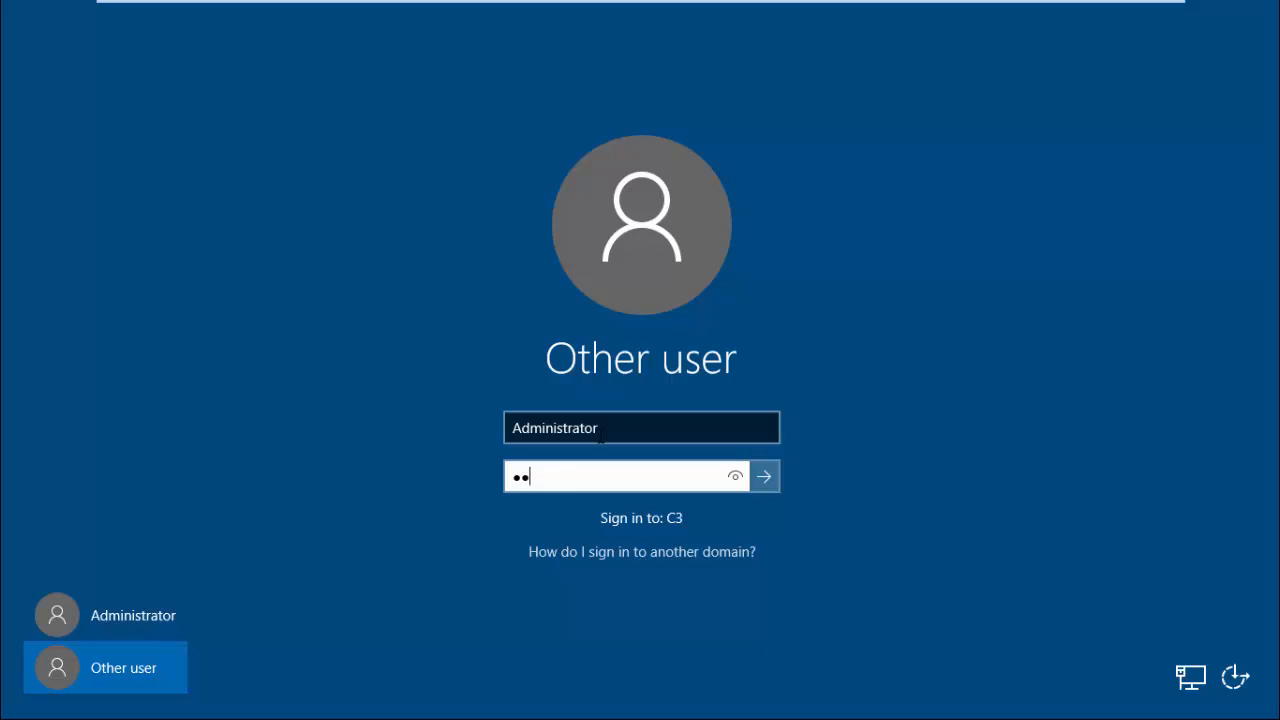
type("●")
left_click(601, 435)
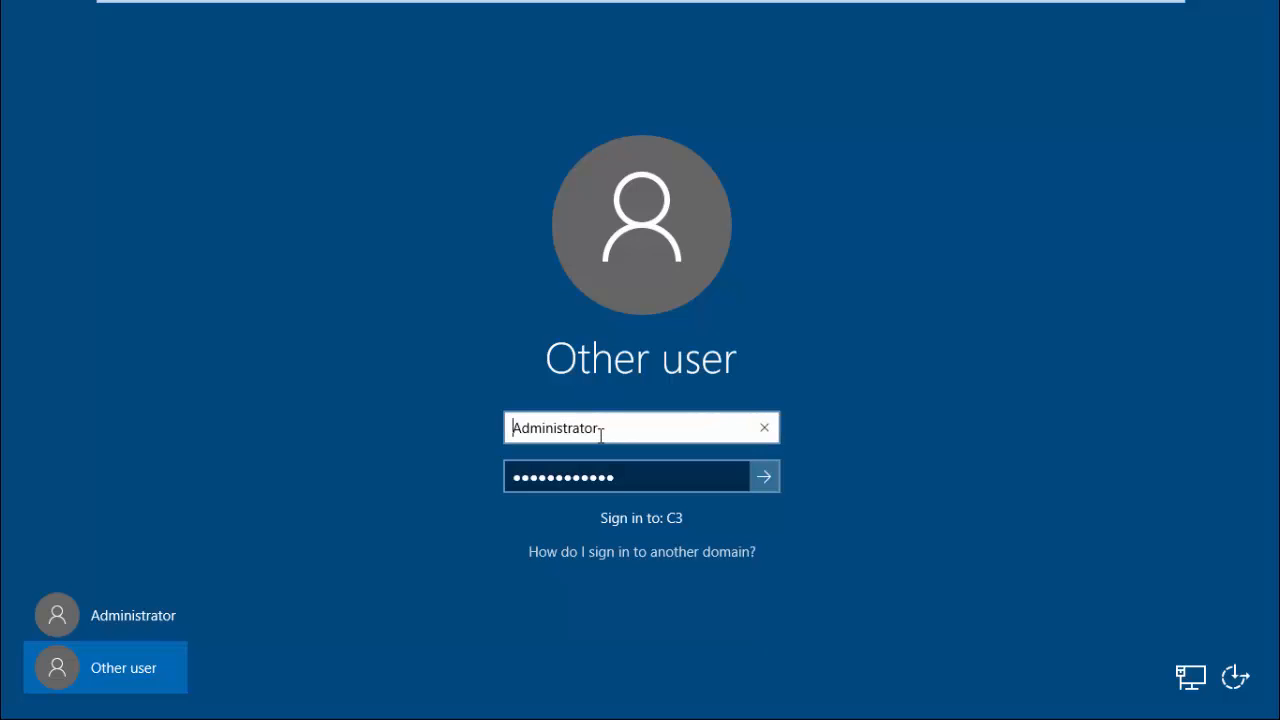
type("NIYASIT\\")
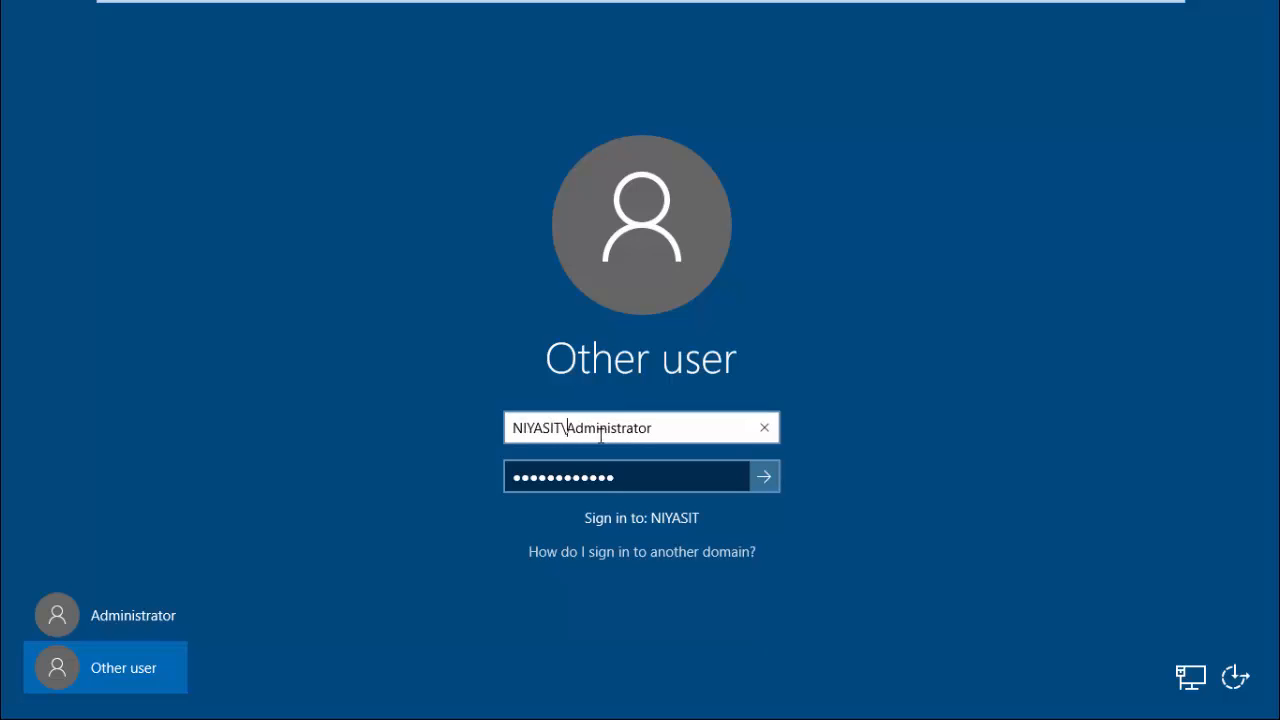
key("Return")
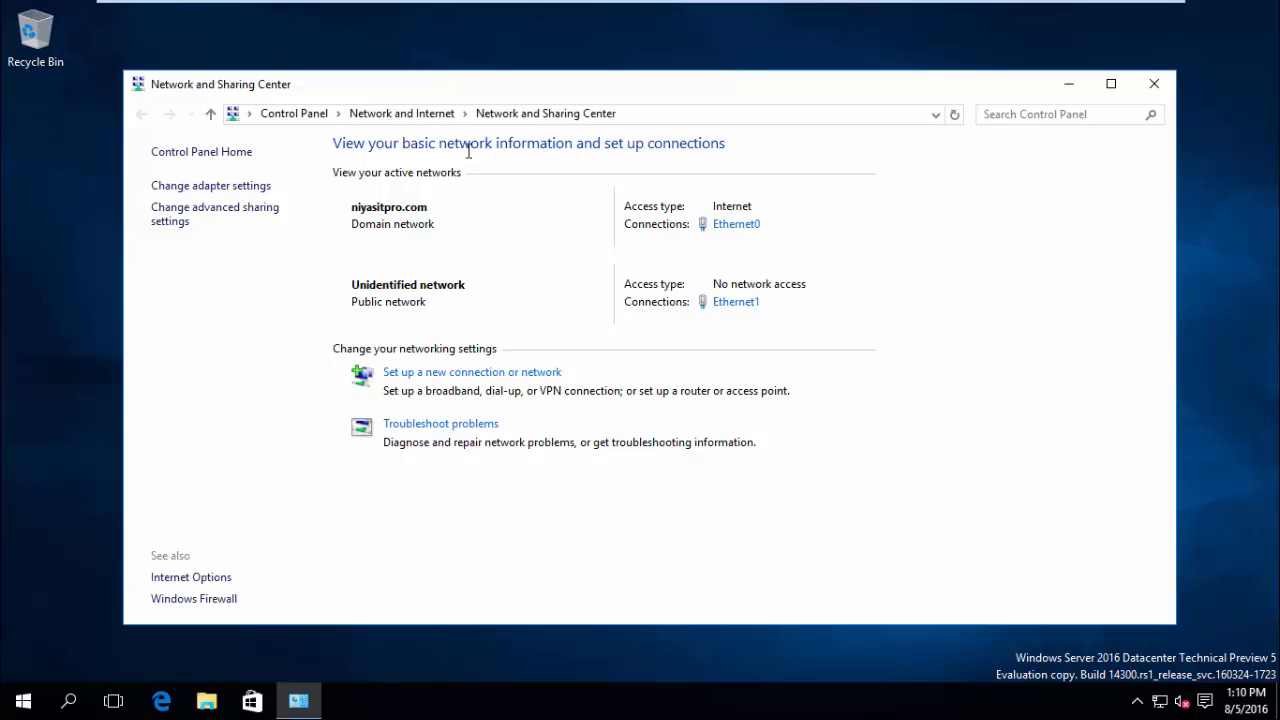
Browse the Start menu, then open File Explorer and view This PC's system Properties.
left_click(23, 701)
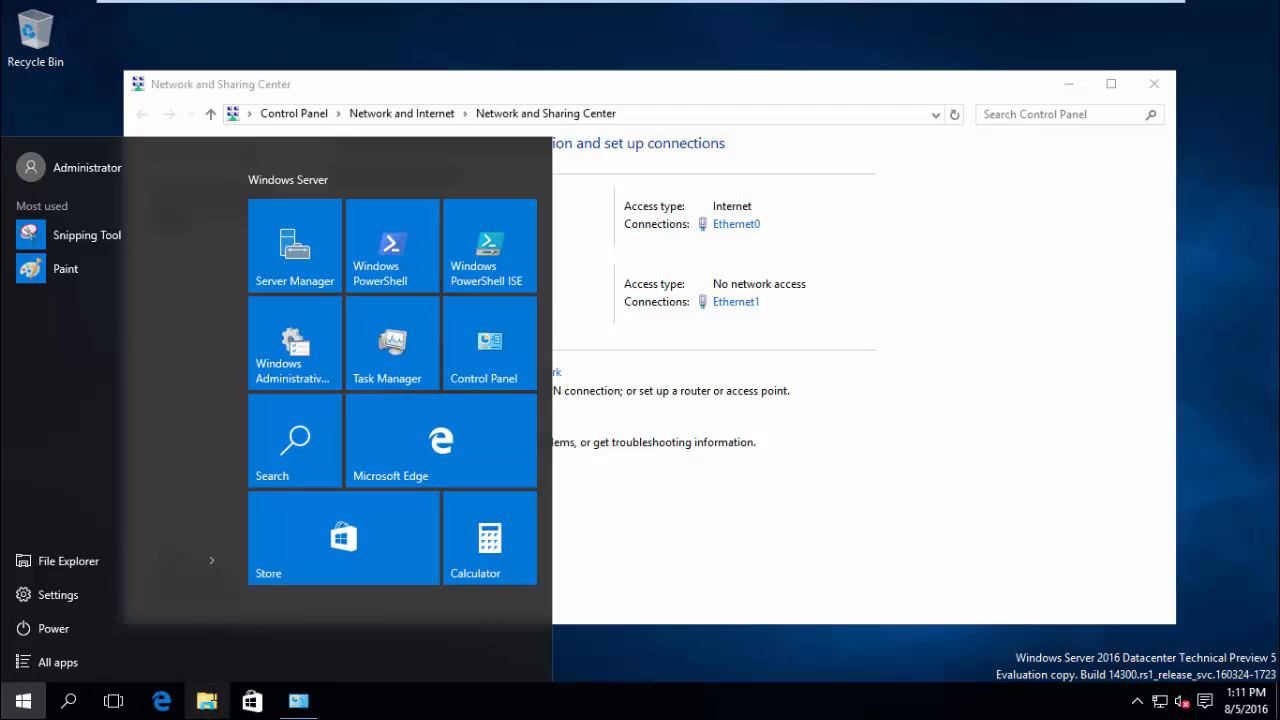
left_click(176, 707)
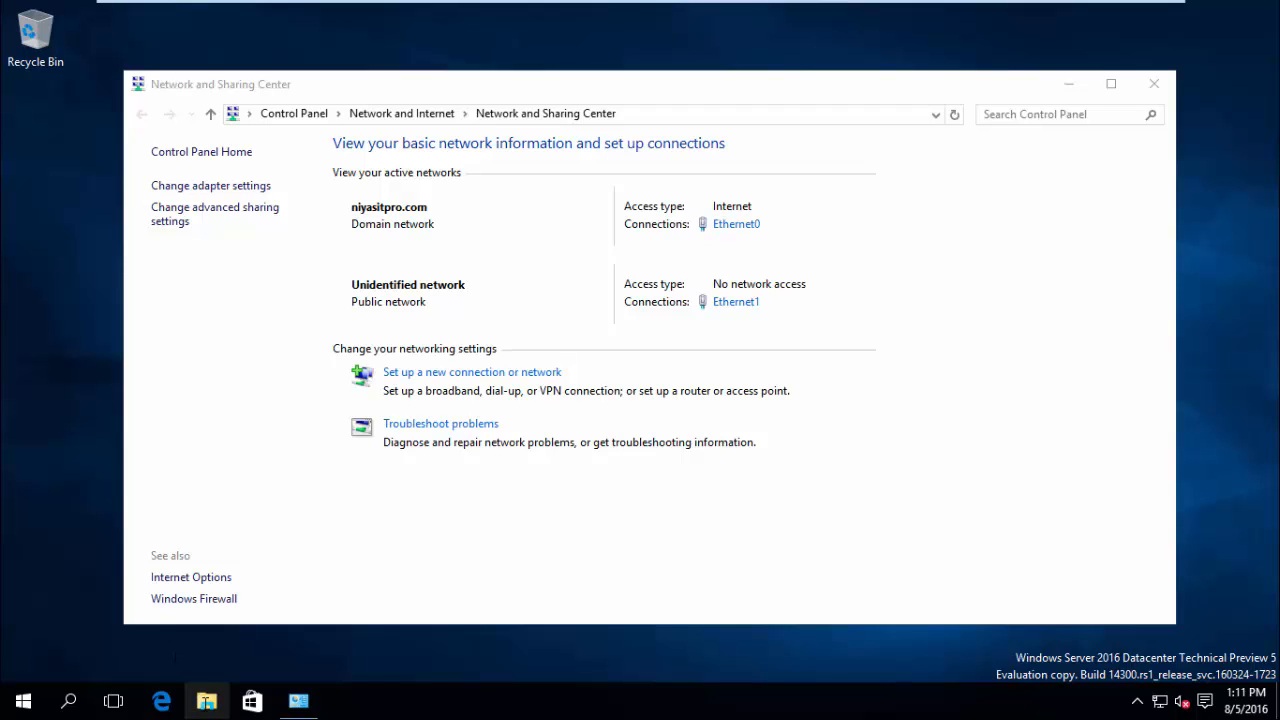
left_click(206, 700)
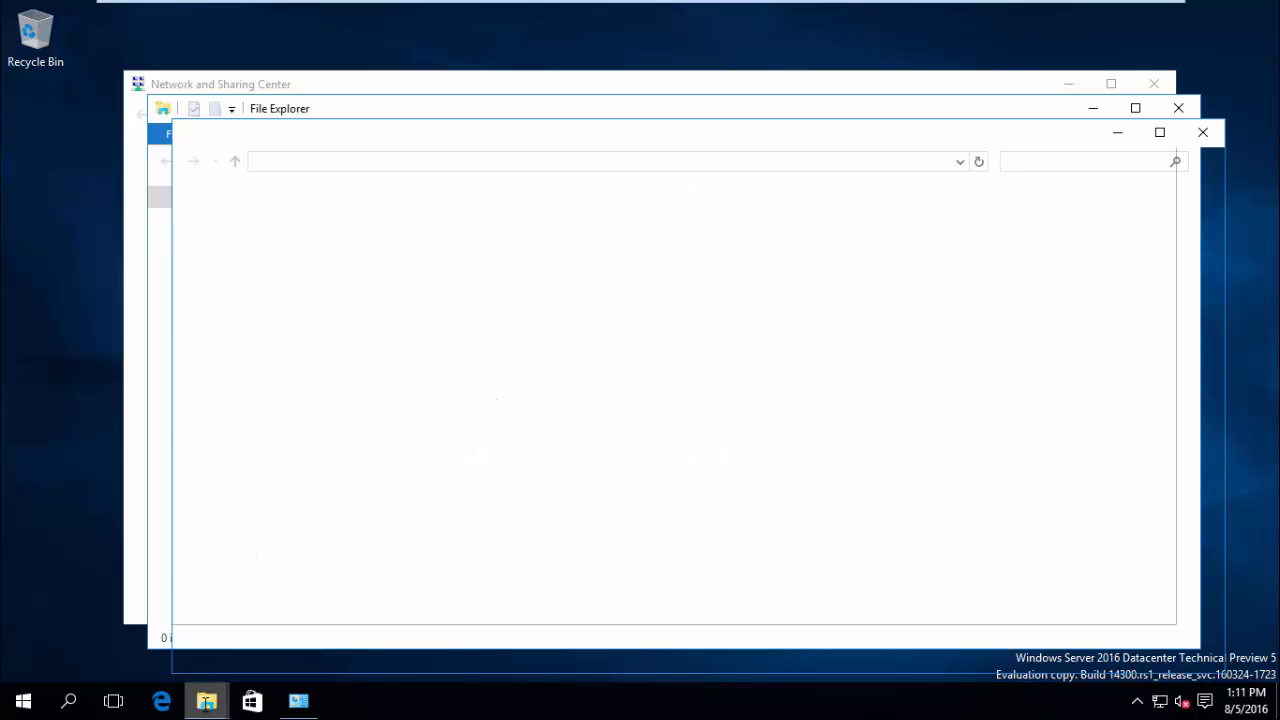
right_click(210, 316)
left_click(229, 566)
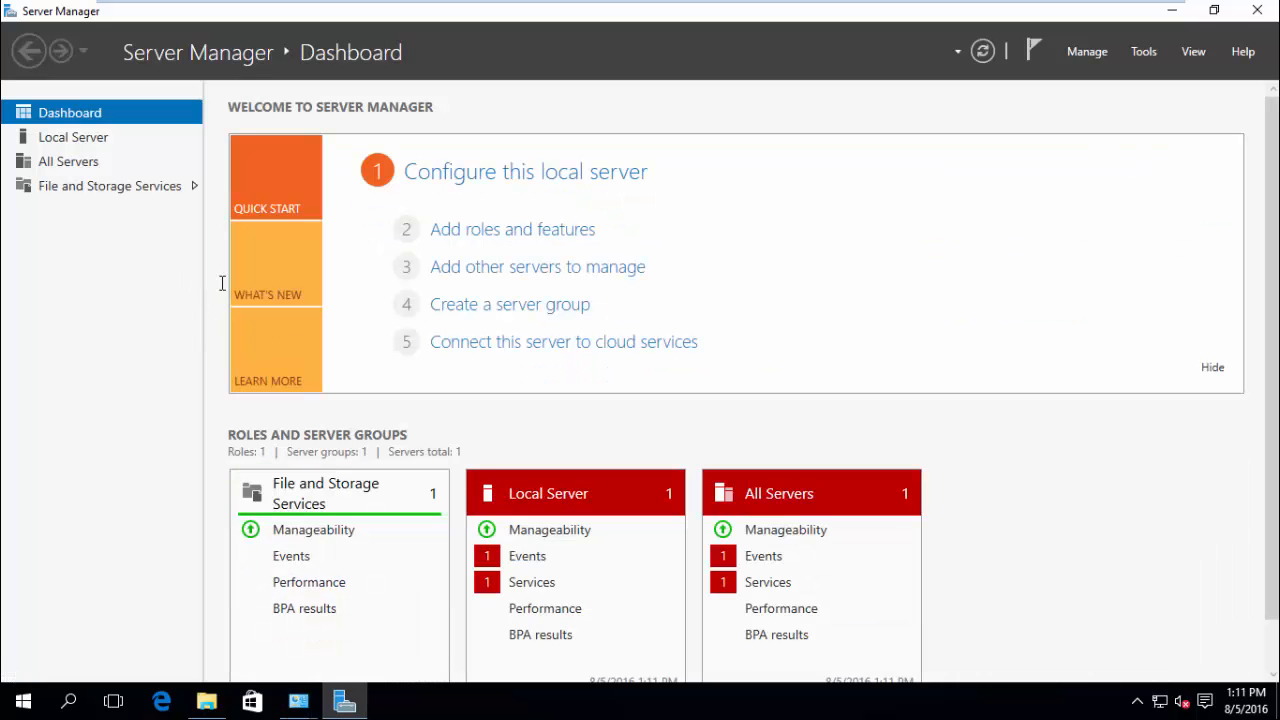
Review C3's disks under File and Storage Services, then launch Add Roles and Features.
left_click(136, 190)
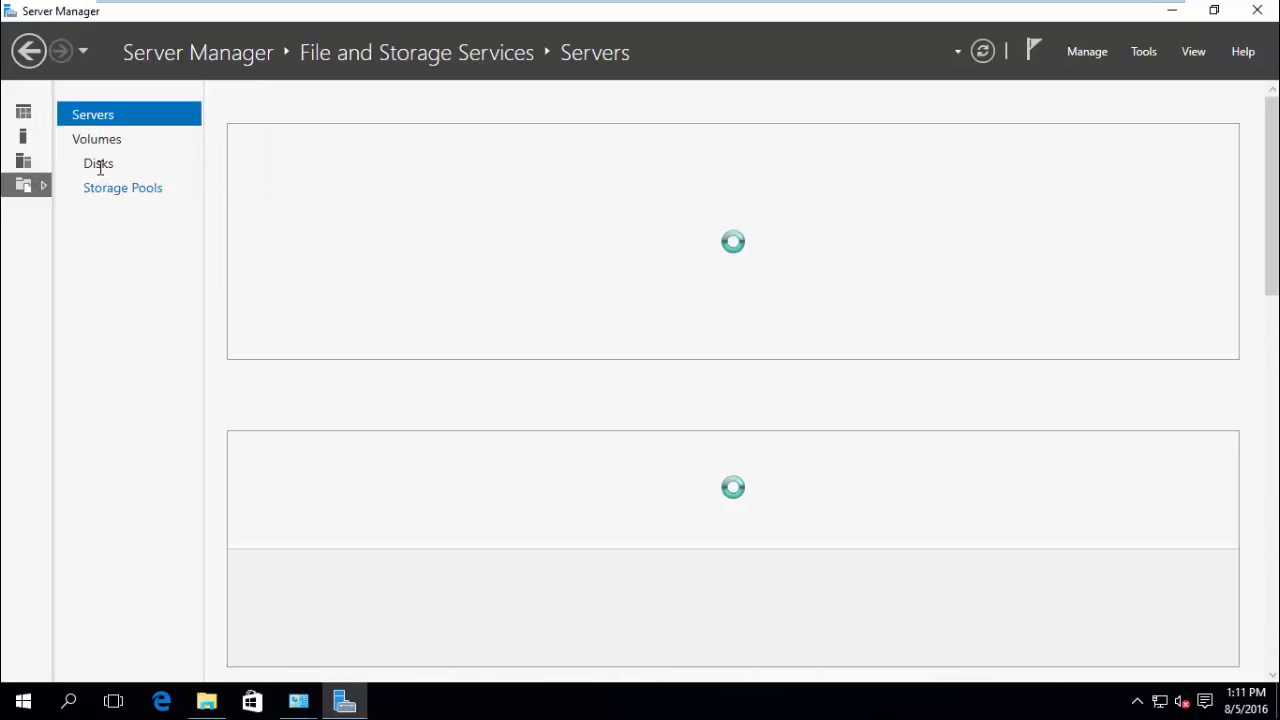
left_click(99, 165)
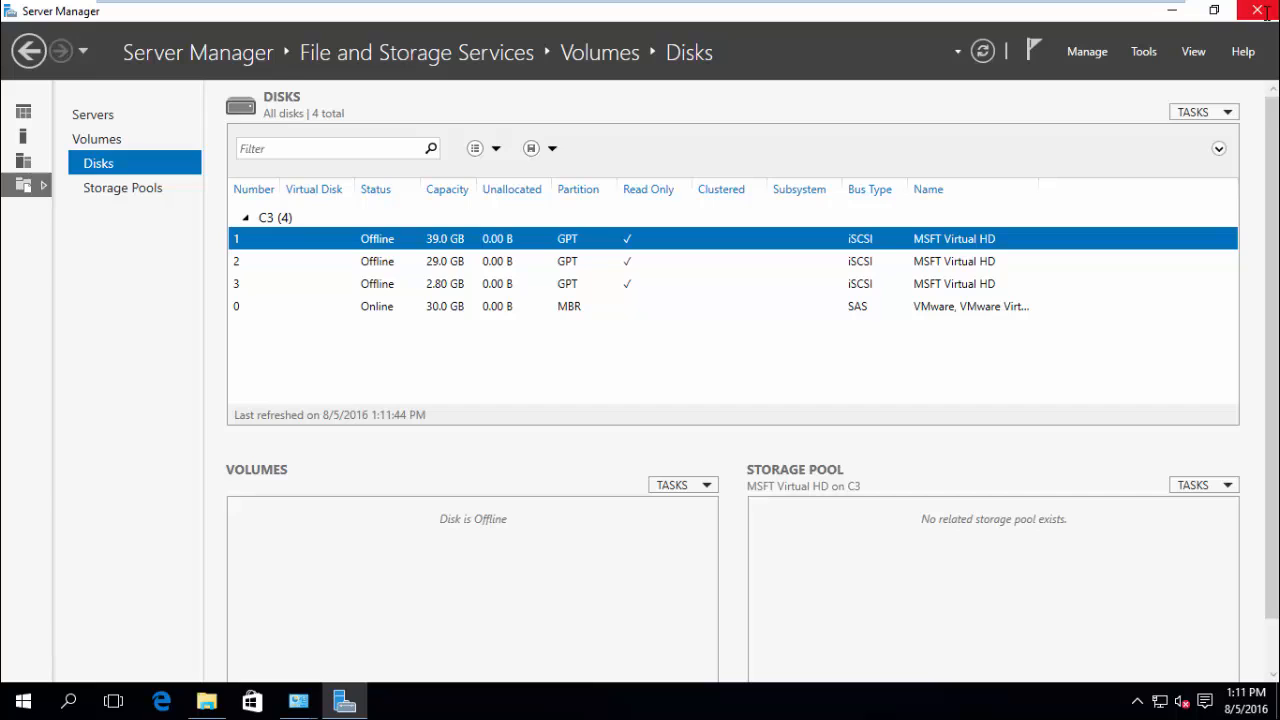
left_click(1104, 58)
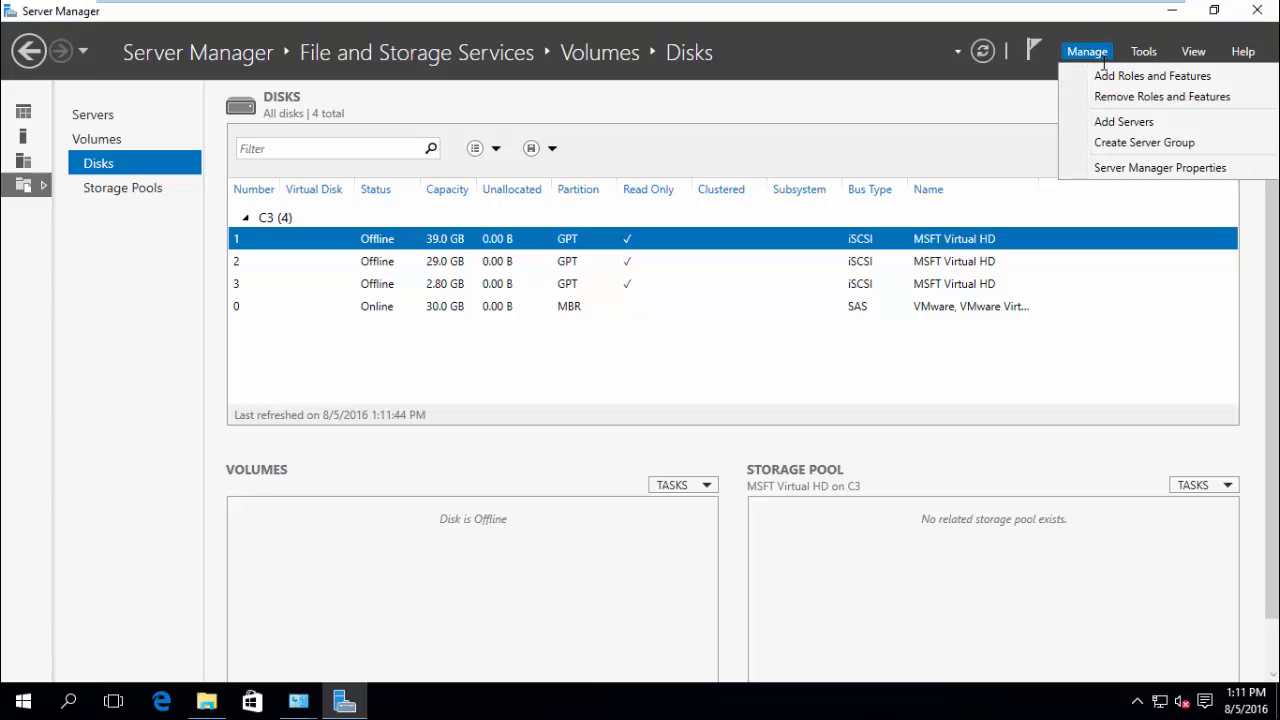
left_click(1104, 75)
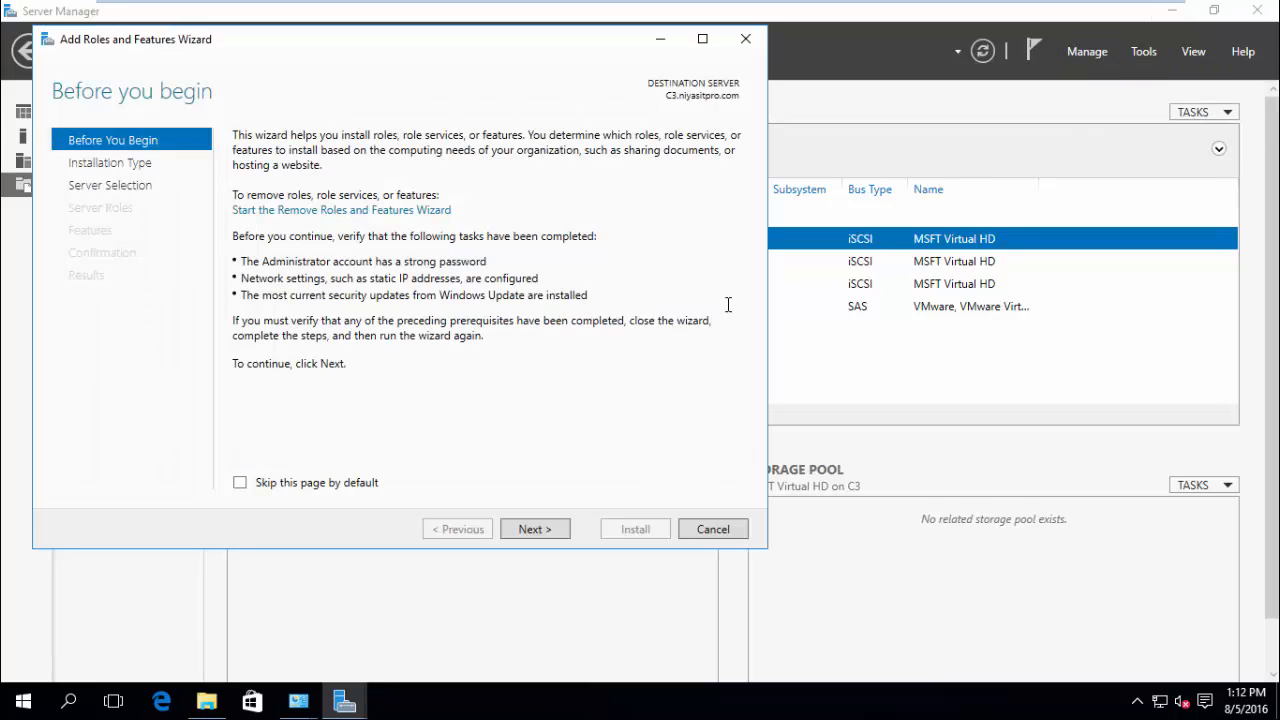
Choose a role-based install on C3 and select Hyper-V with its required features.
left_click(549, 530)
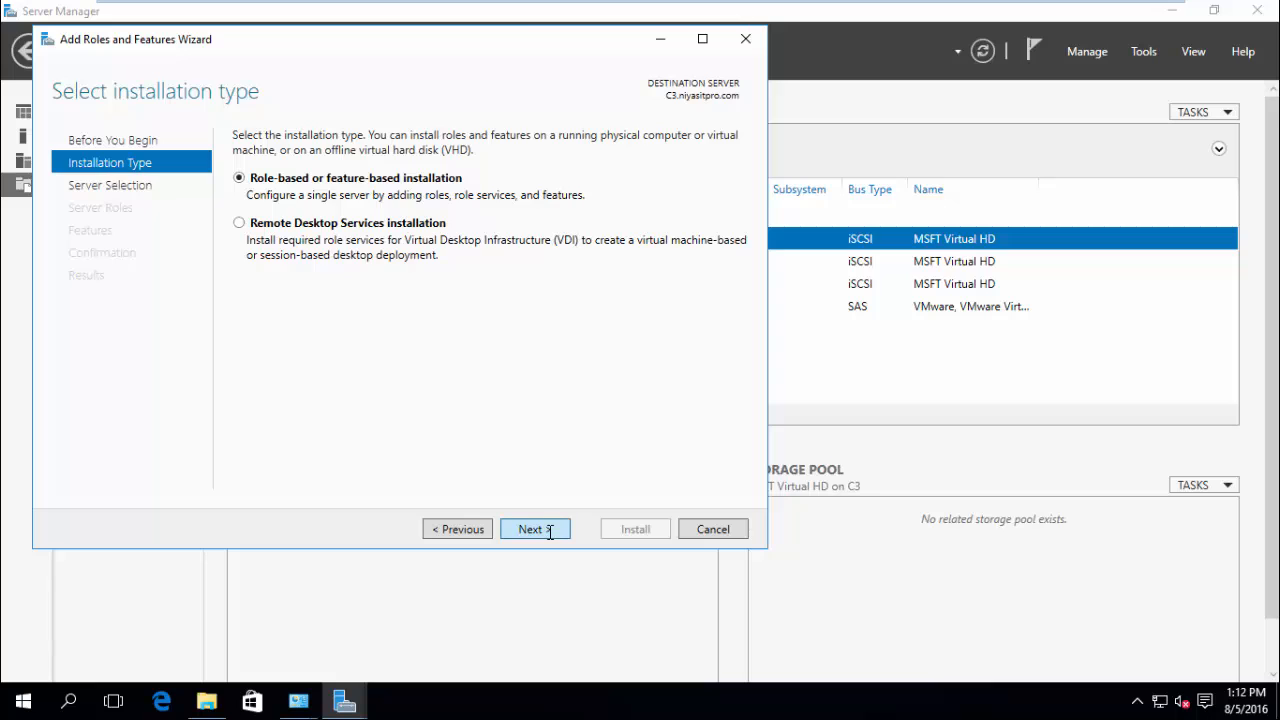
left_click(549, 531)
left_click(556, 525)
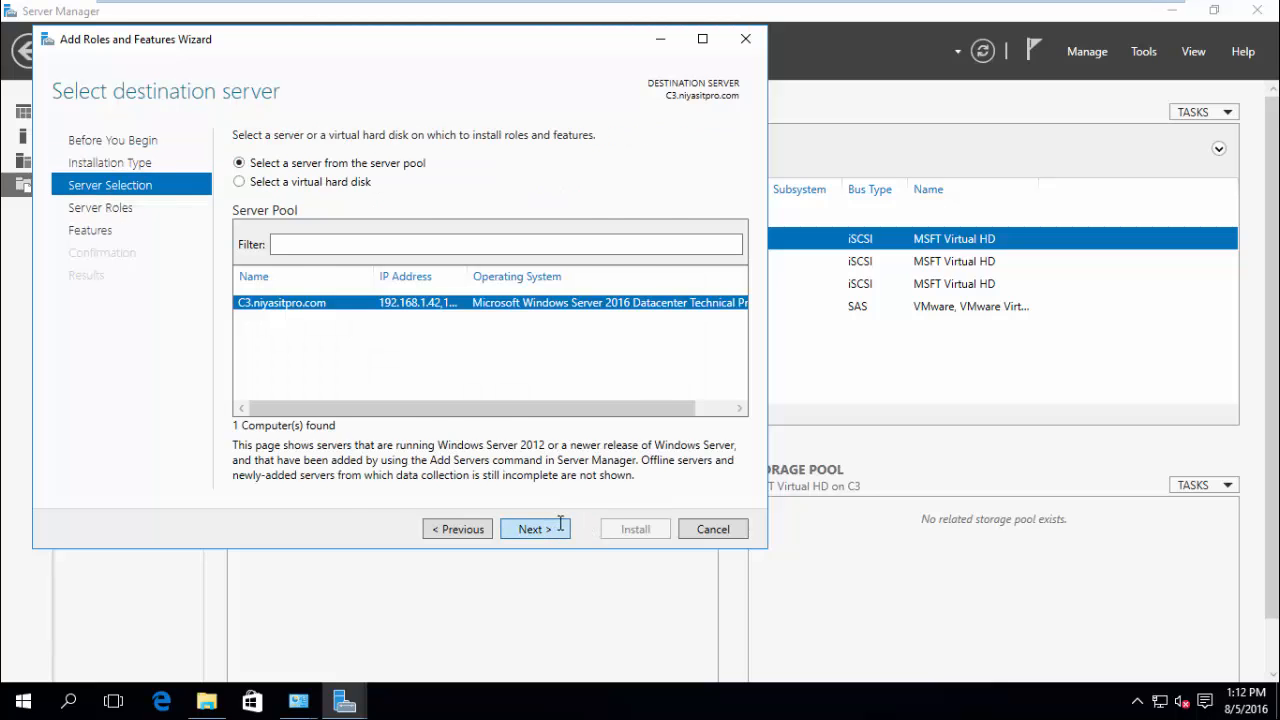
left_click(262, 359)
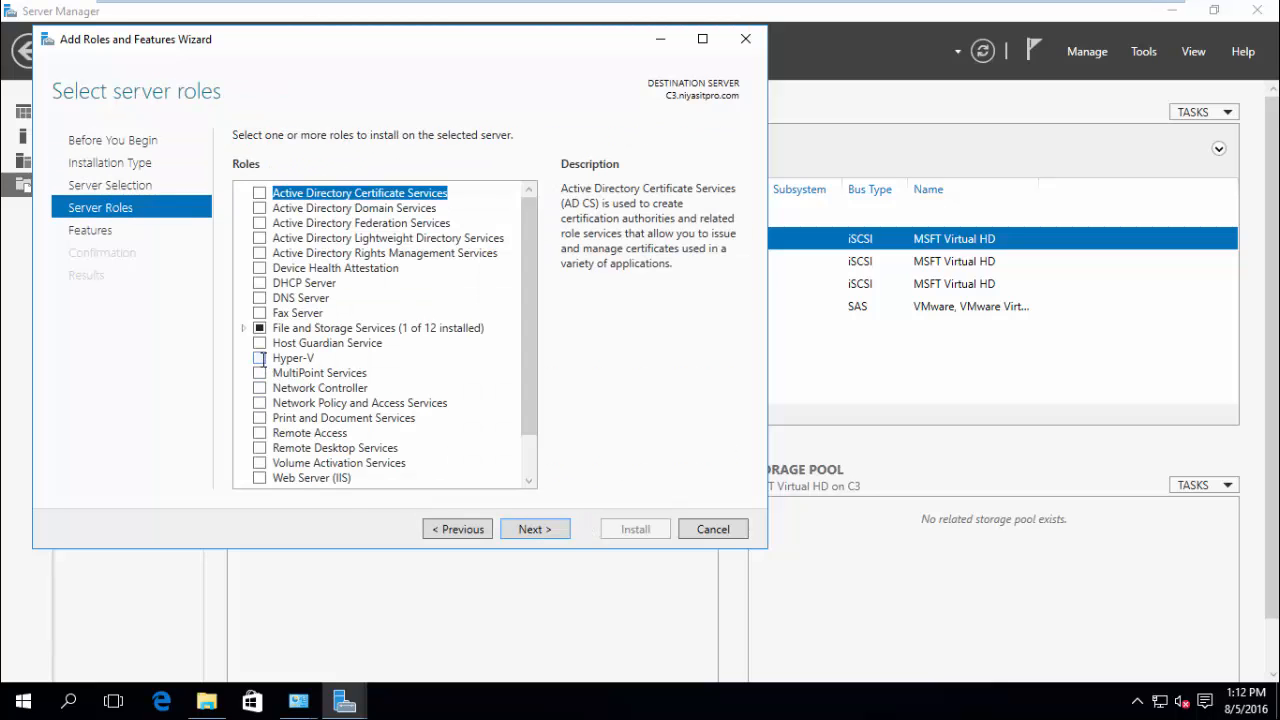
left_click(425, 443)
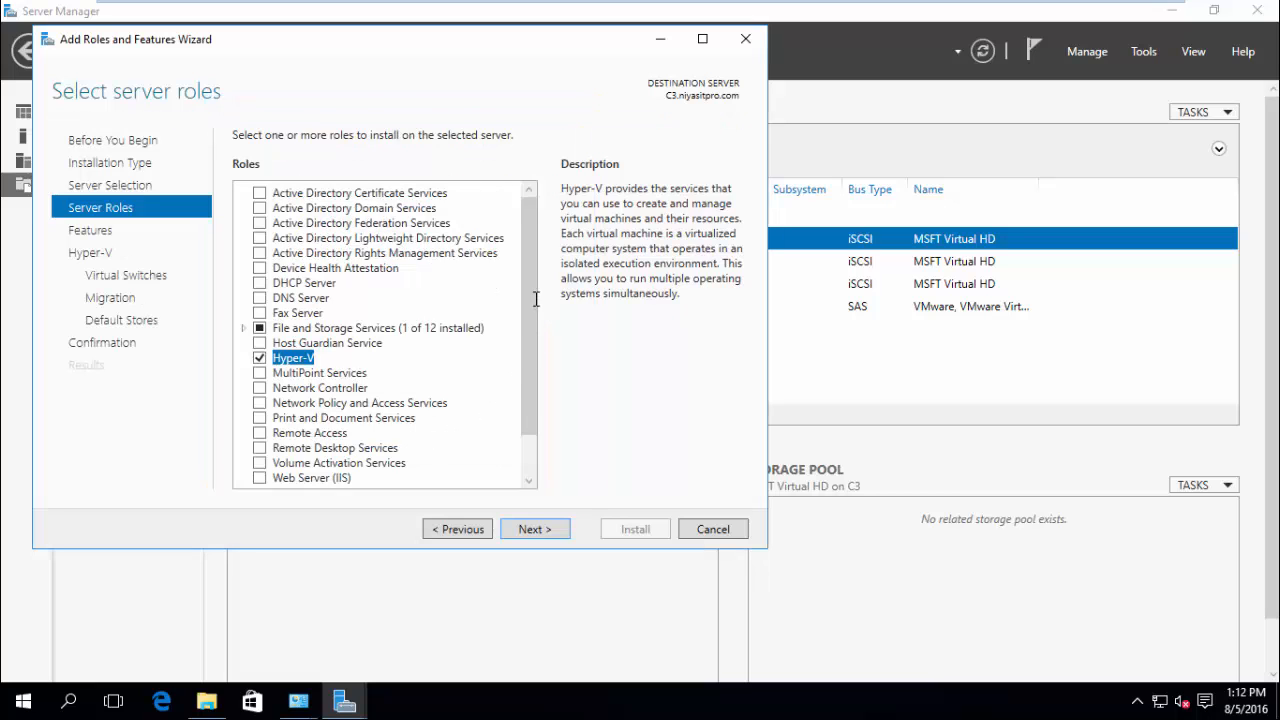
scroll(530, 320, "down", 2)
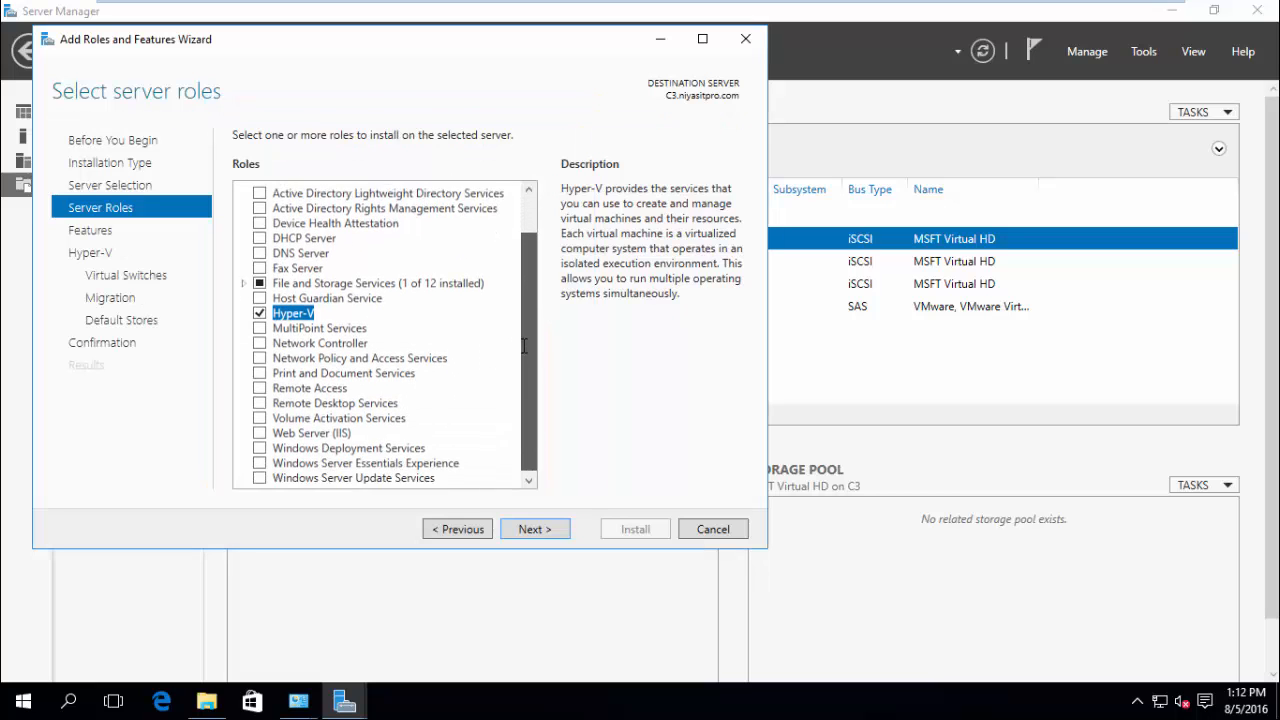
left_click(528, 529)
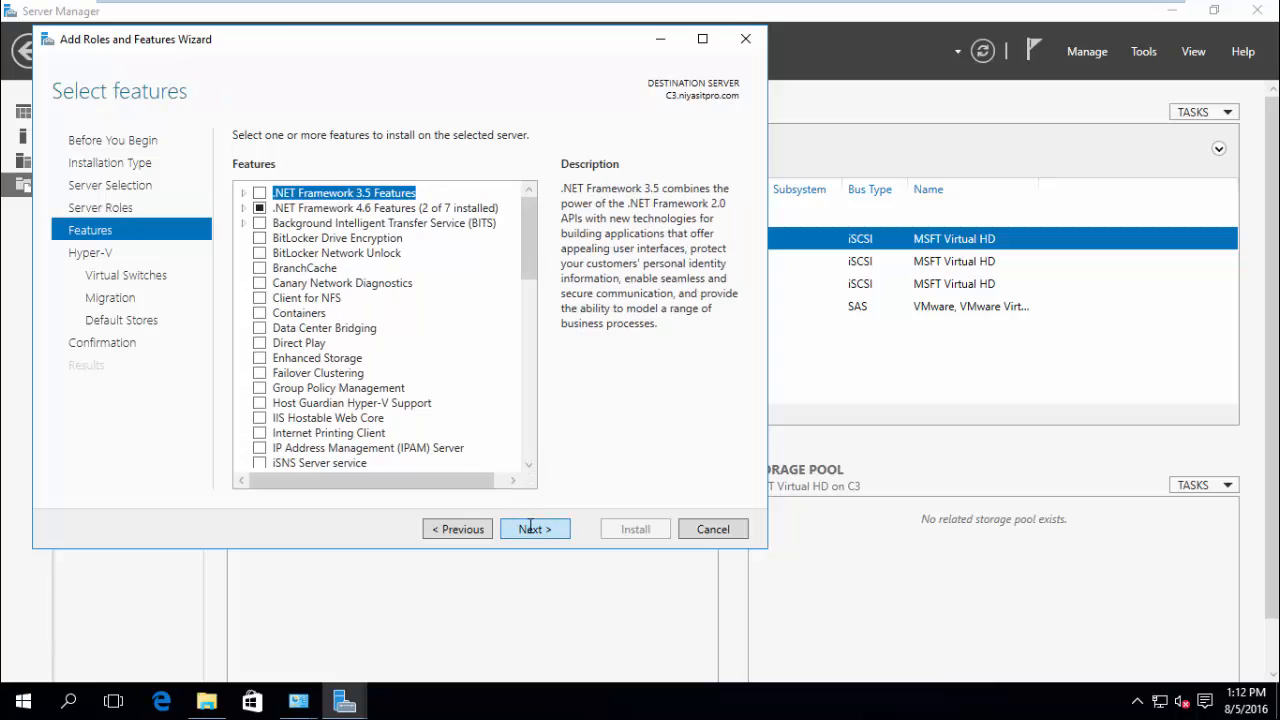
Add Failover Clustering, keep Hyper-V defaults without switches or live migration, and allow automatic restart.
left_click(259, 372)
left_click(440, 444)
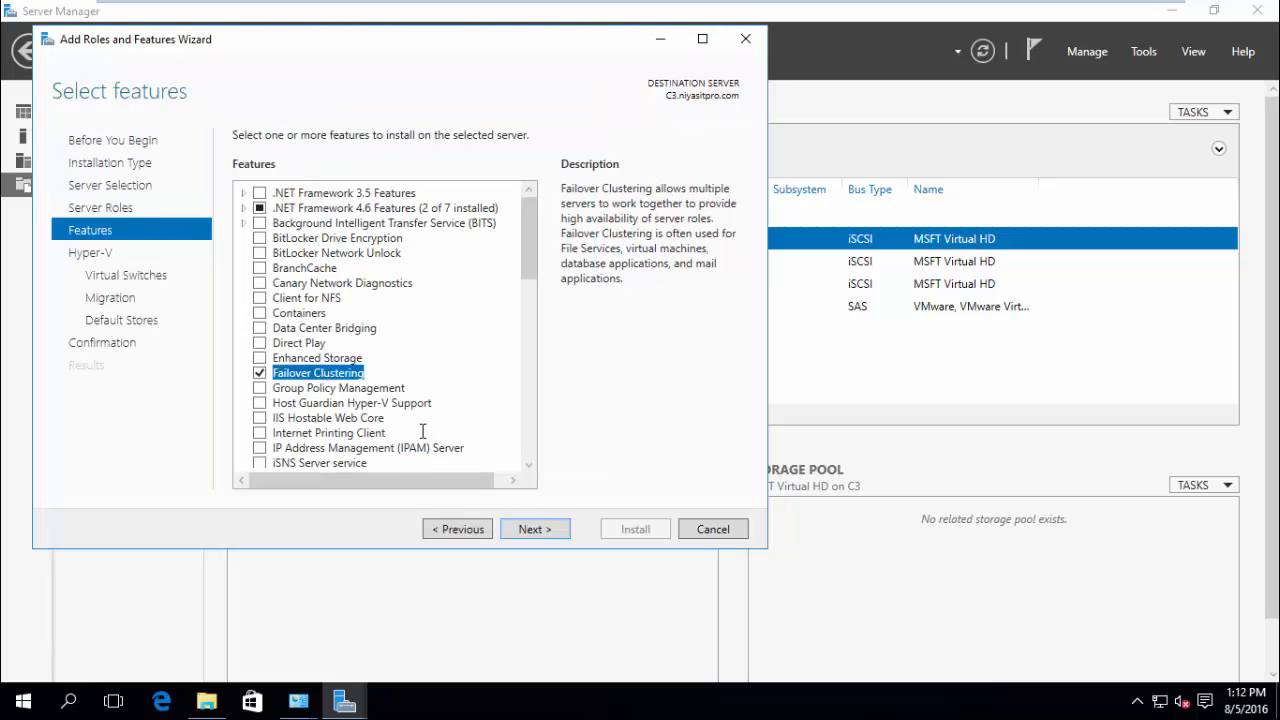
left_click(538, 529)
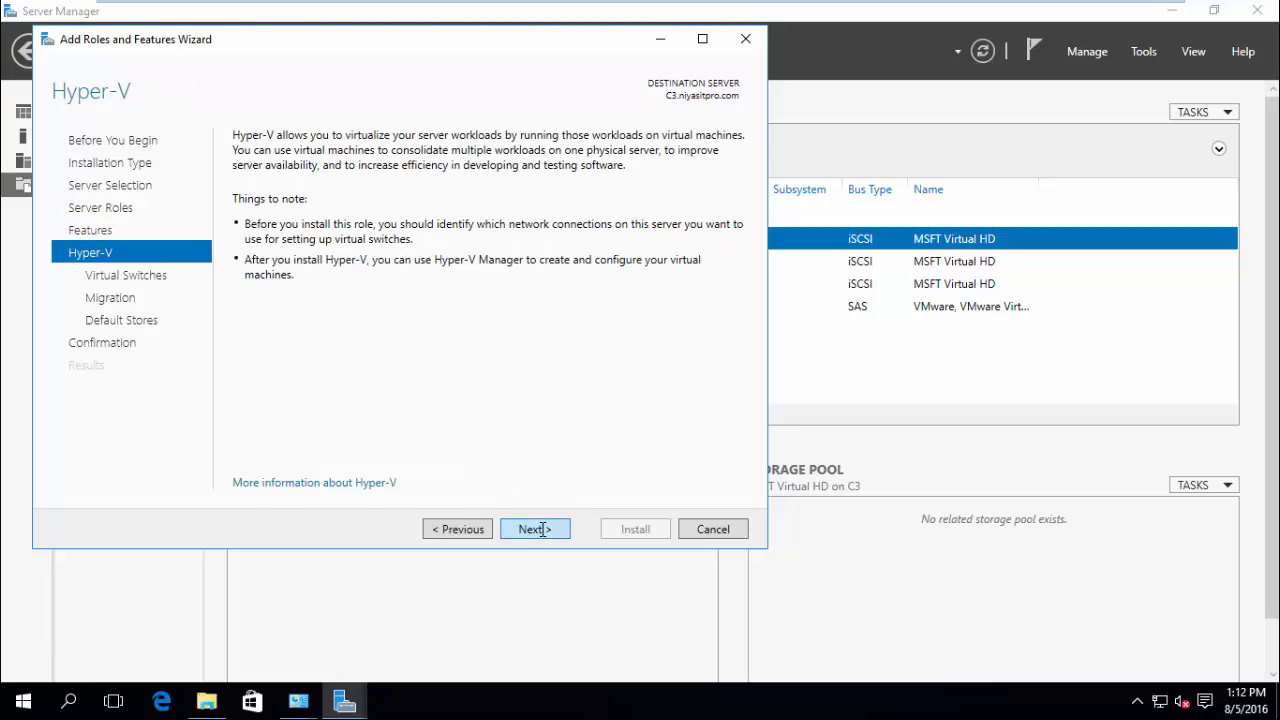
left_click(543, 530)
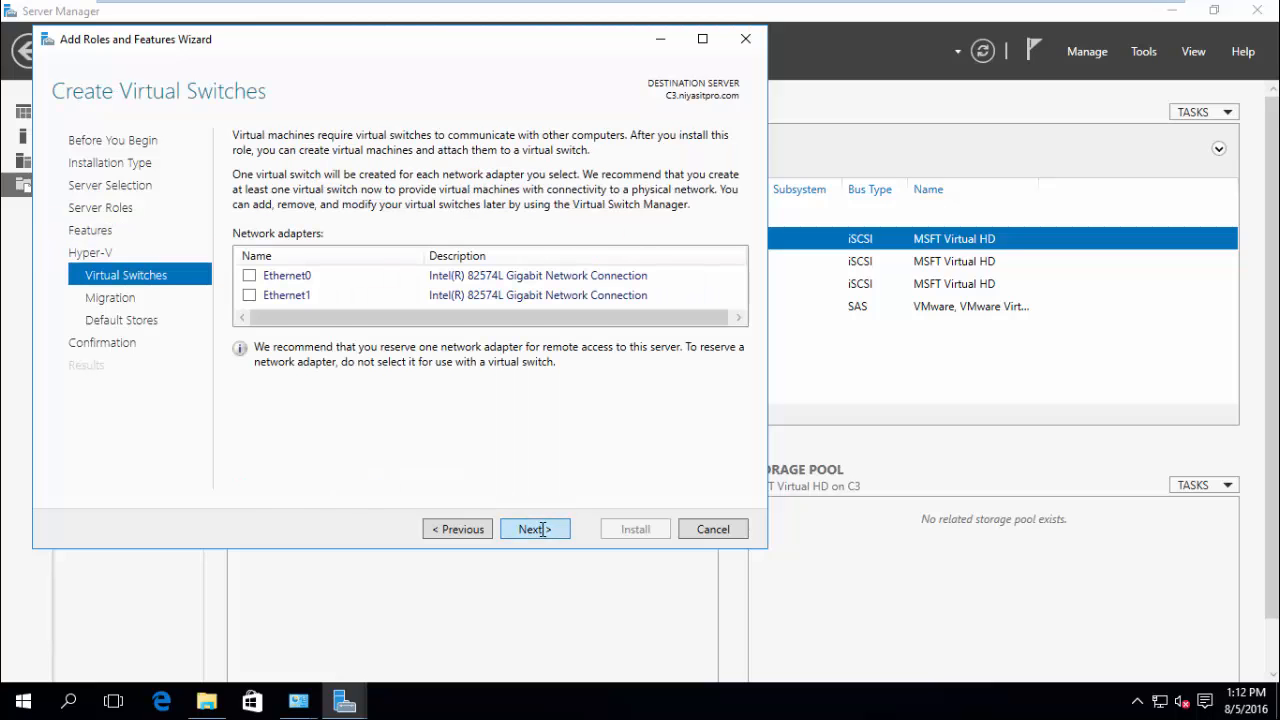
left_click(543, 530)
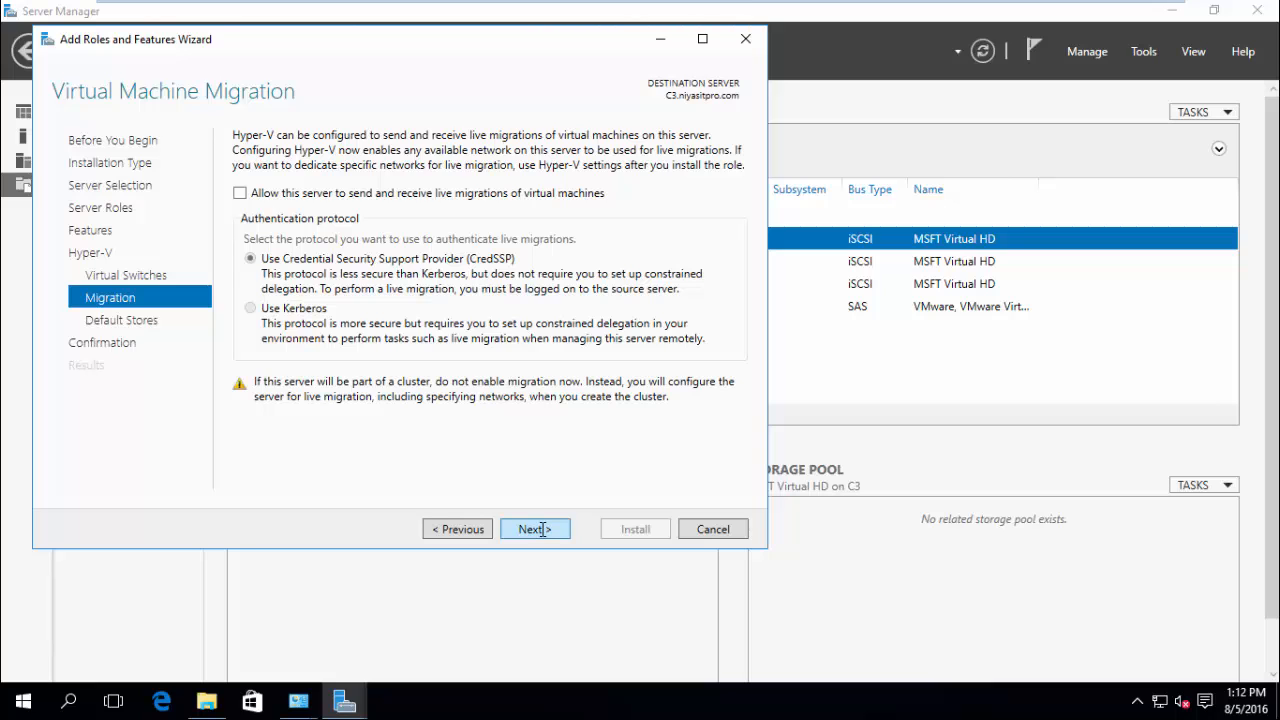
left_click(543, 530)
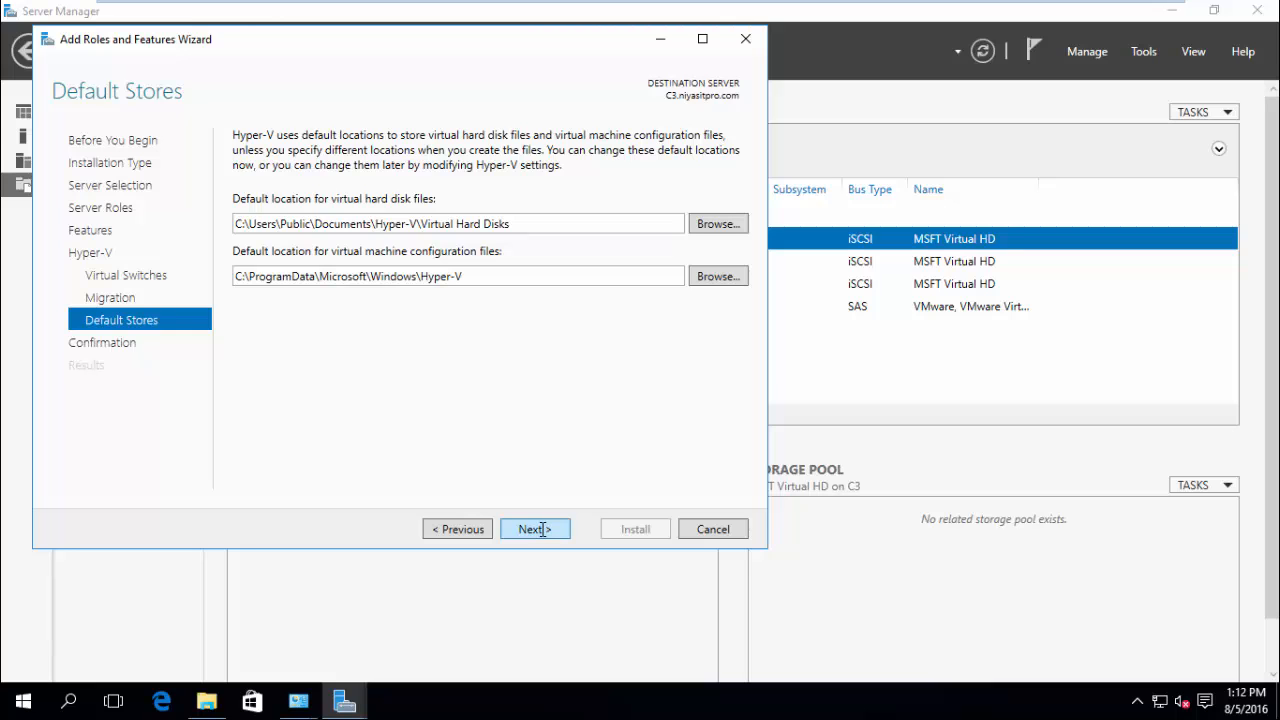
left_click(542, 530)
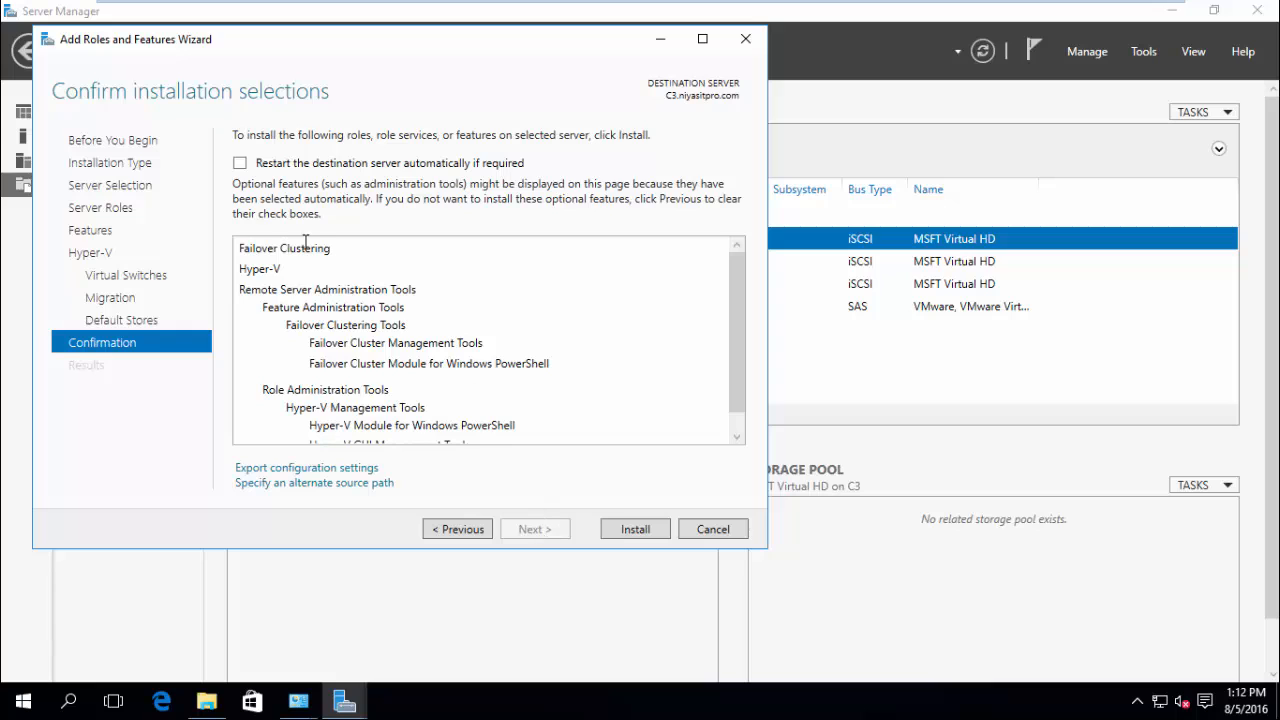
left_click(240, 163)
Confirm automatic restarts, then connect Hyper-V Manager to host c1.
left_click(701, 415)
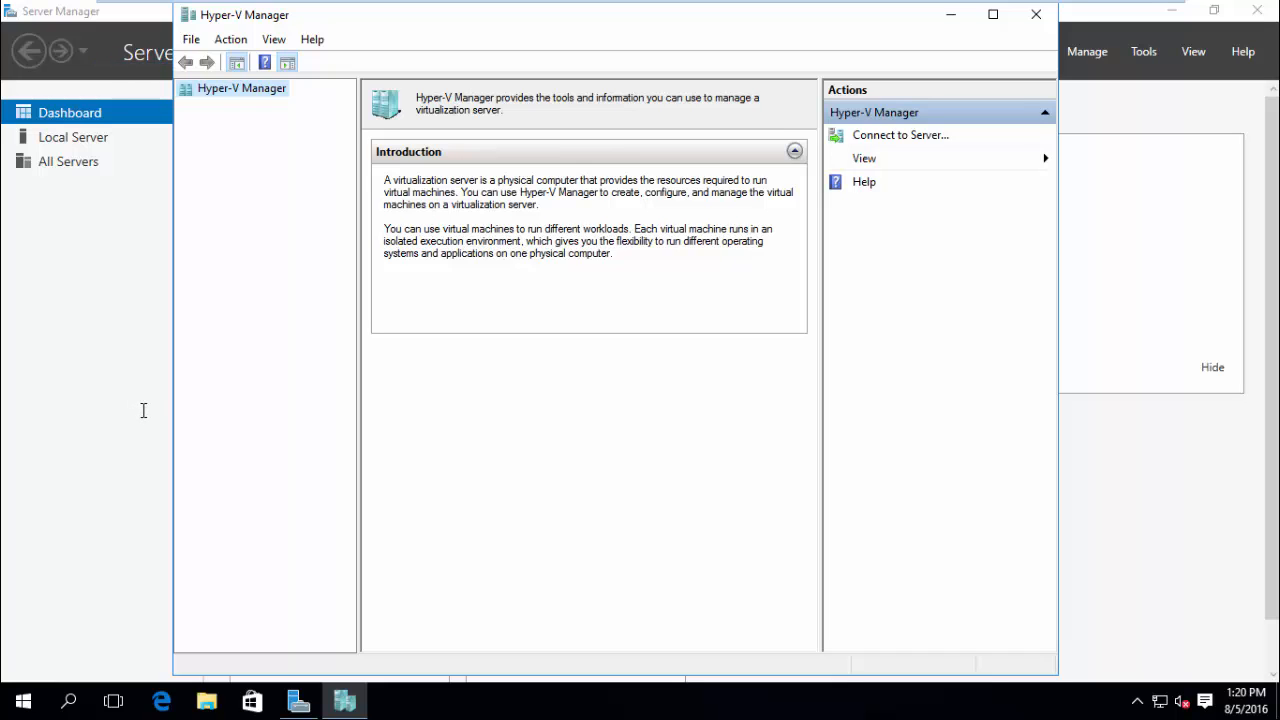
right_click(225, 97)
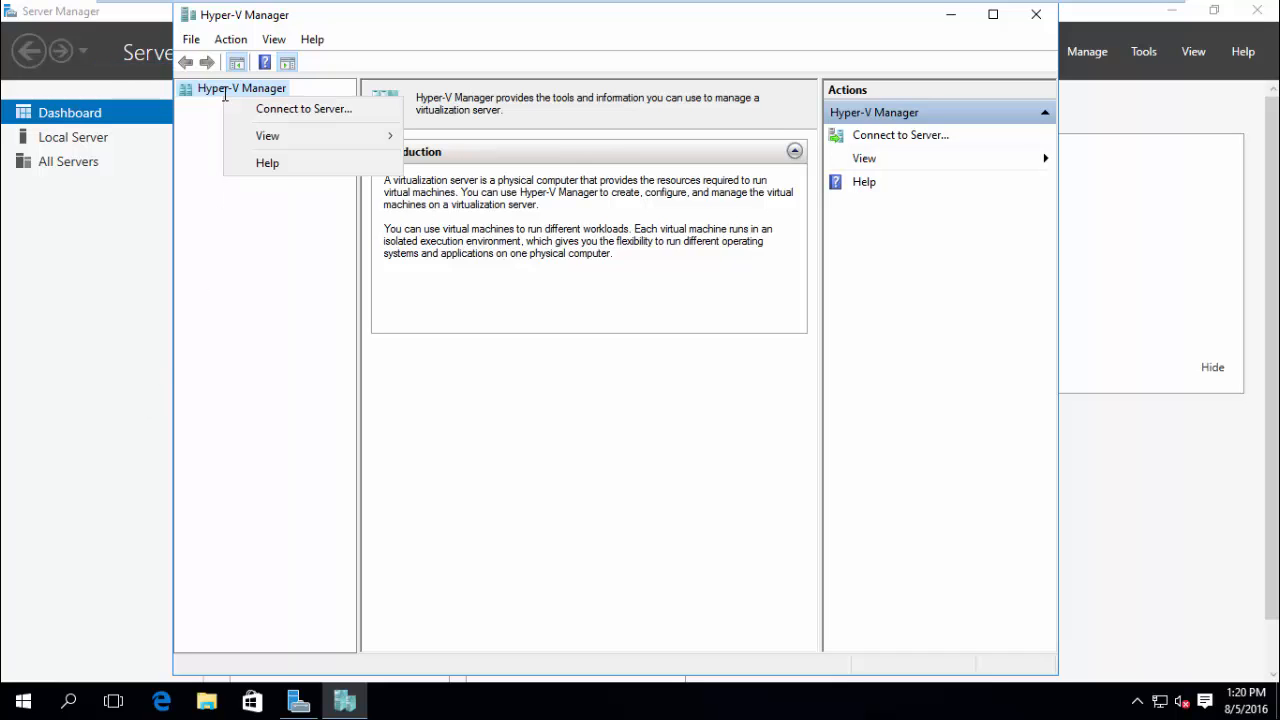
left_click(255, 108)
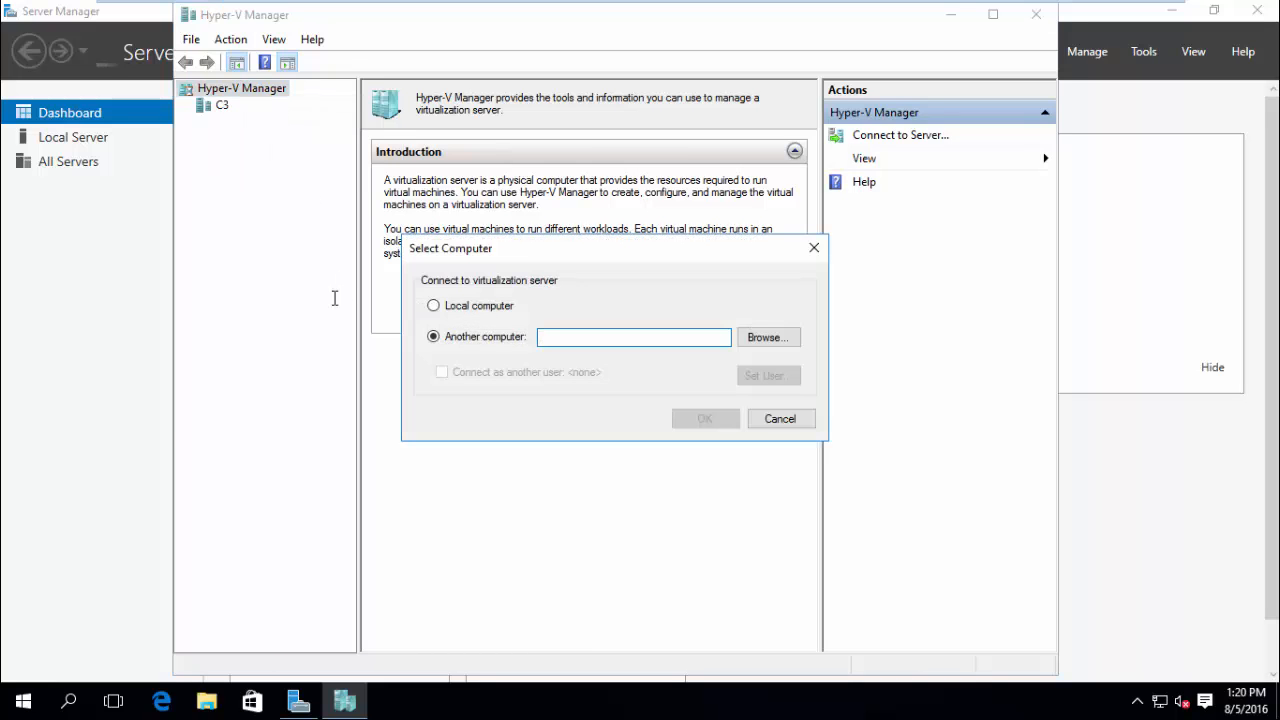
type("c1")
left_click(683, 419)
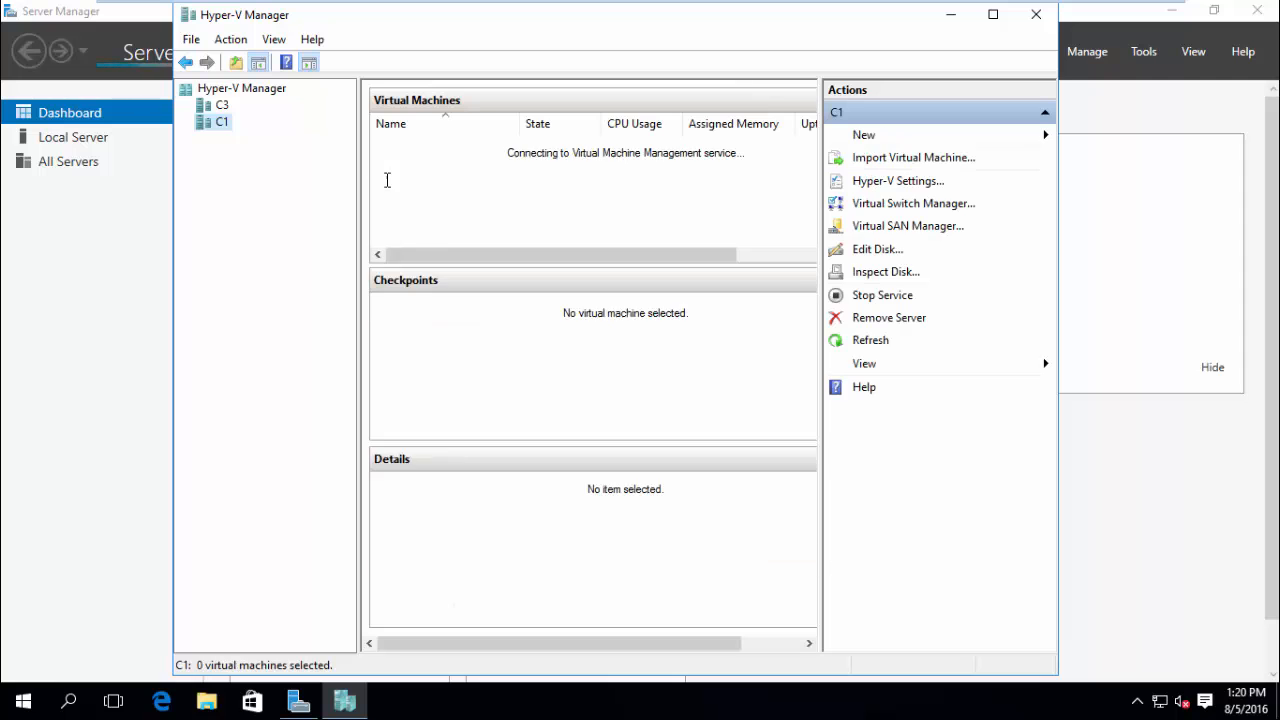
Create and apply an External virtual switch named vSwitch1 on C3.
left_click(900, 202)
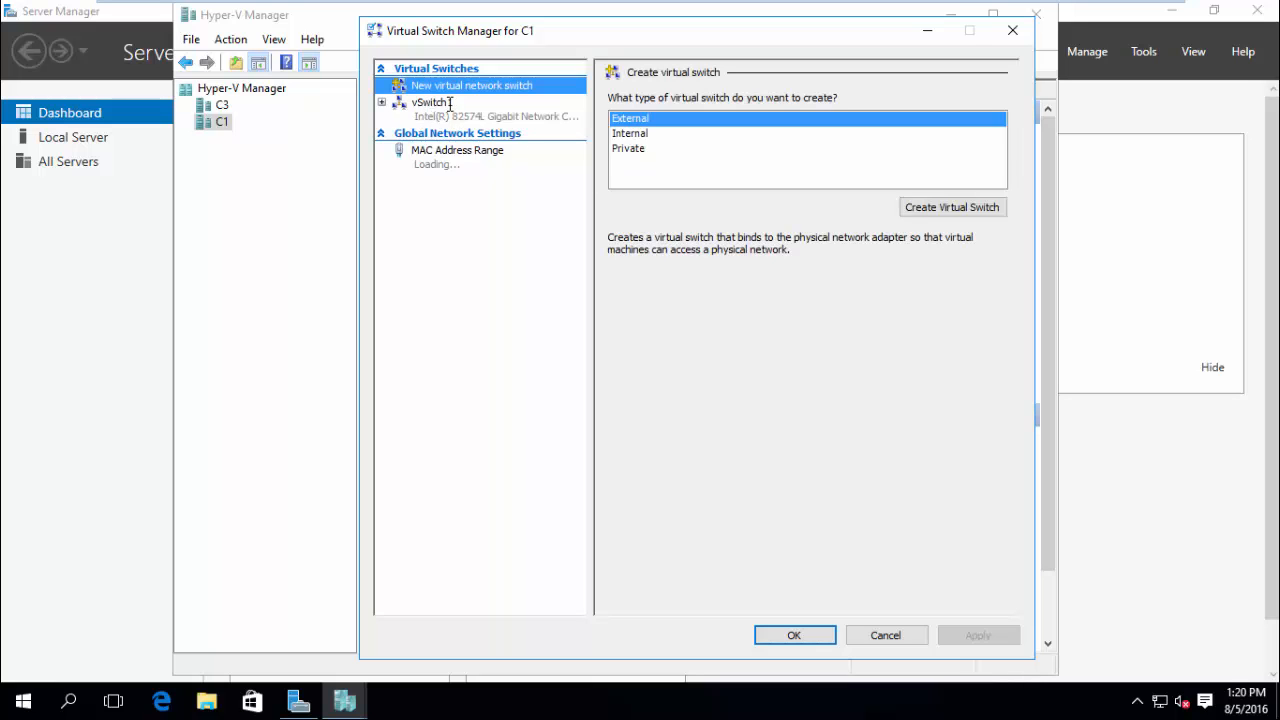
left_click(212, 105)
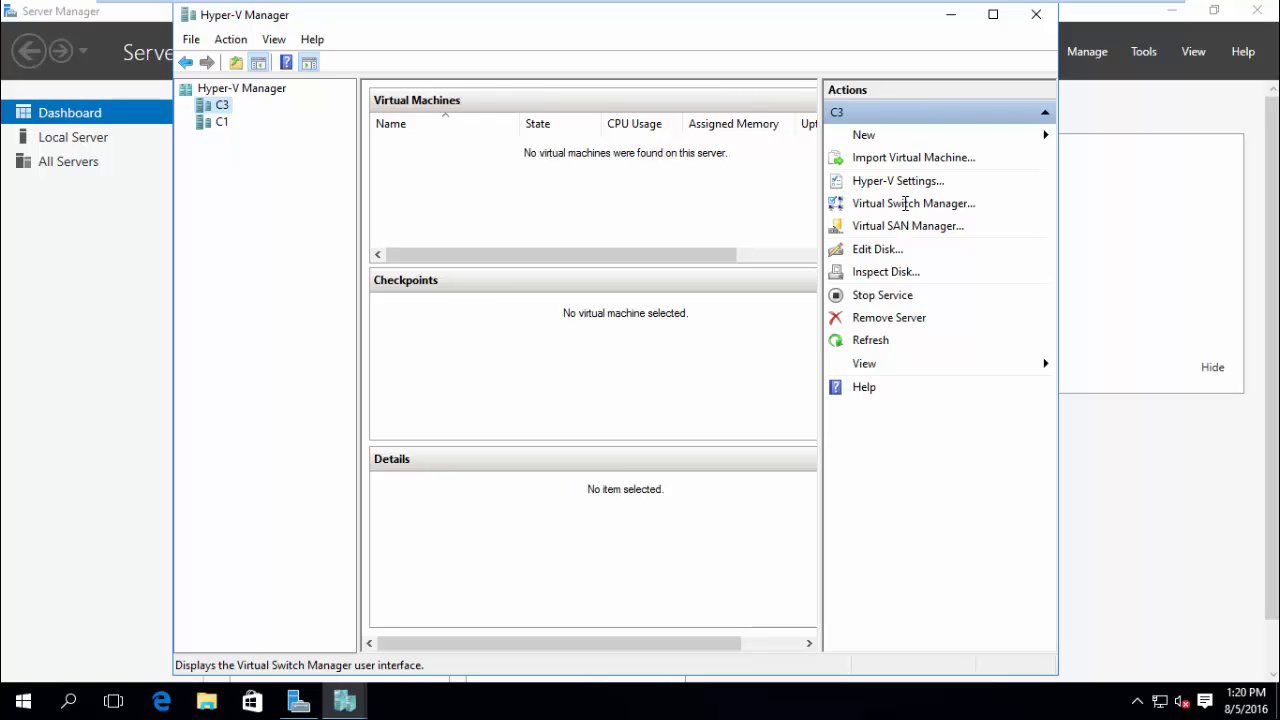
left_click(905, 203)
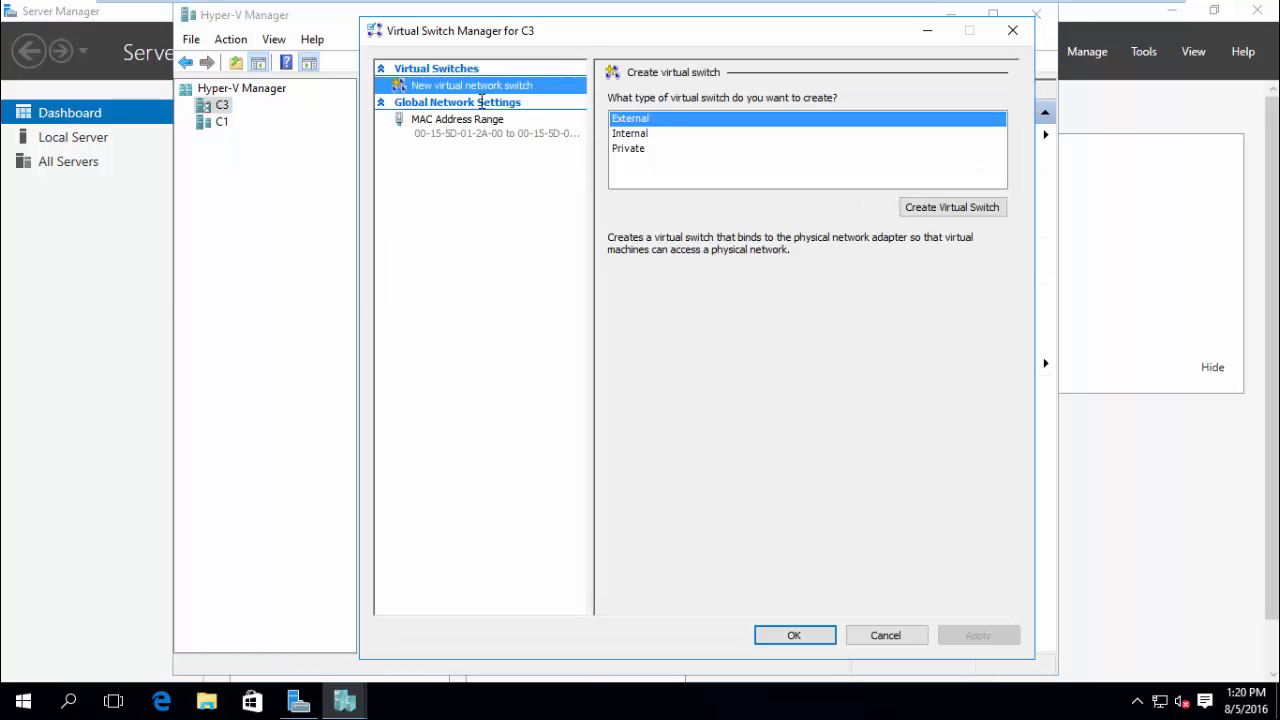
left_click(929, 210)
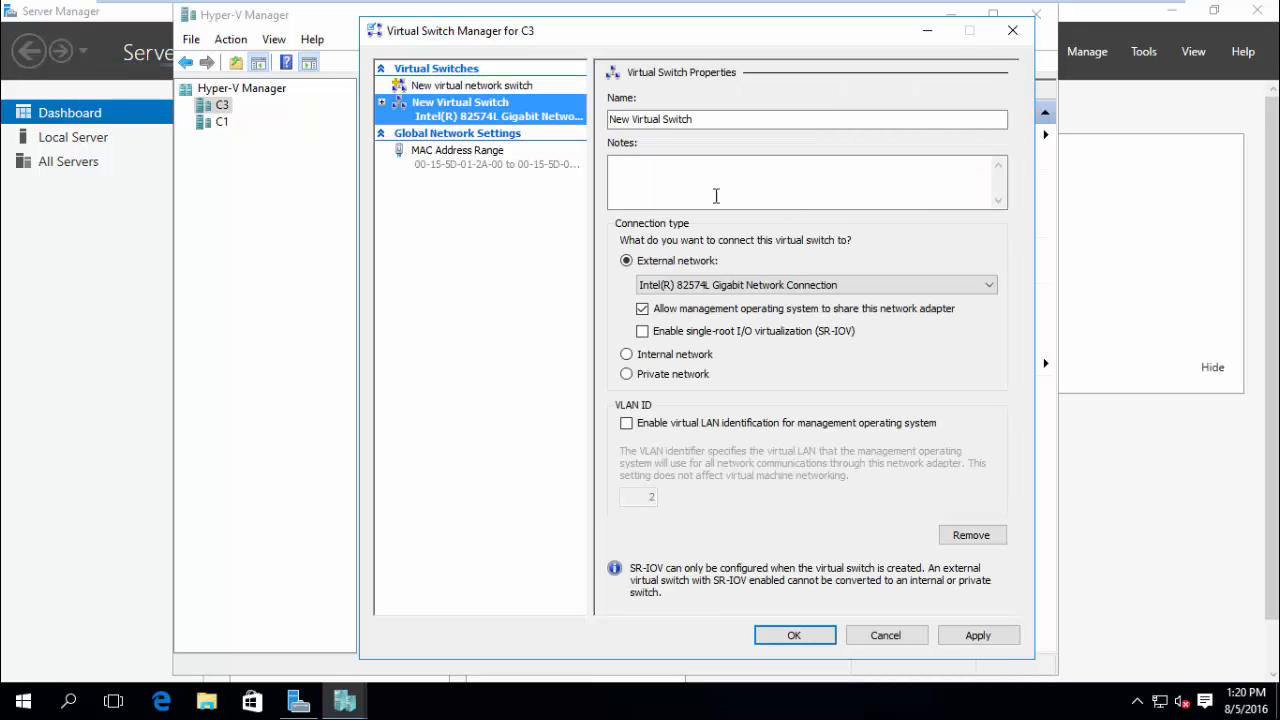
left_click(704, 120)
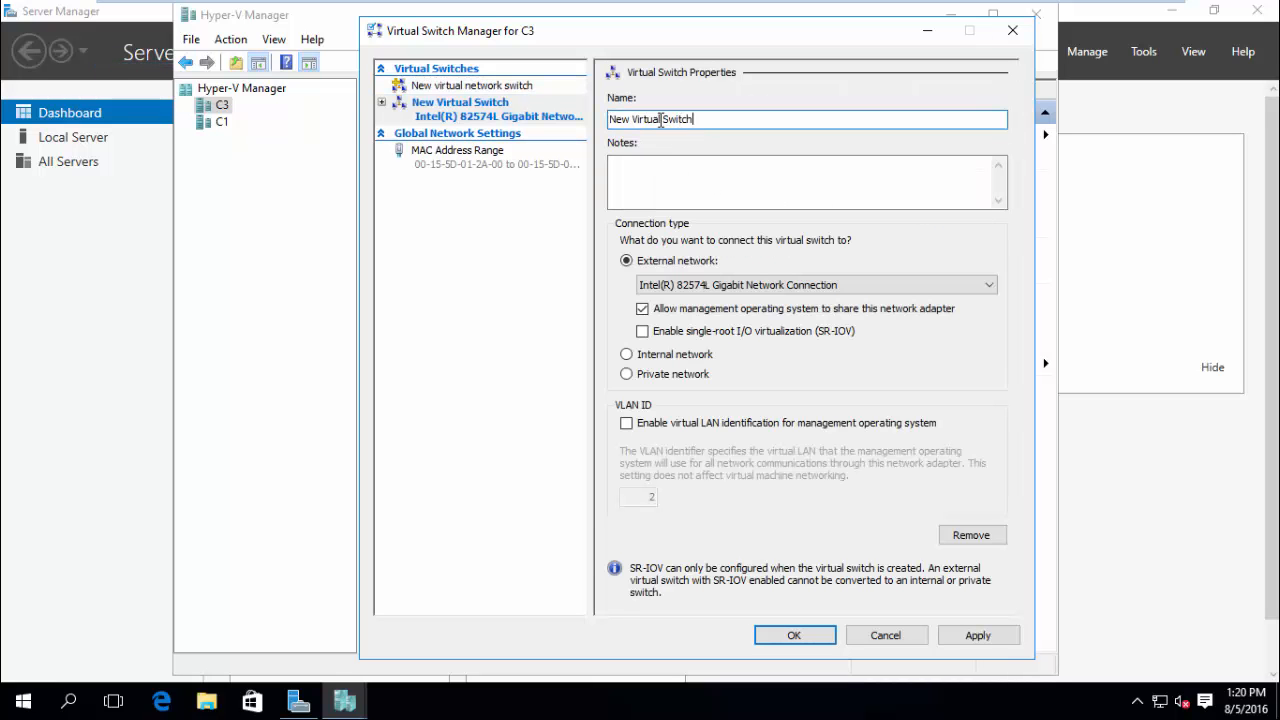
left_click_drag(664, 119, 557, 120)
type("v")
left_click(662, 122)
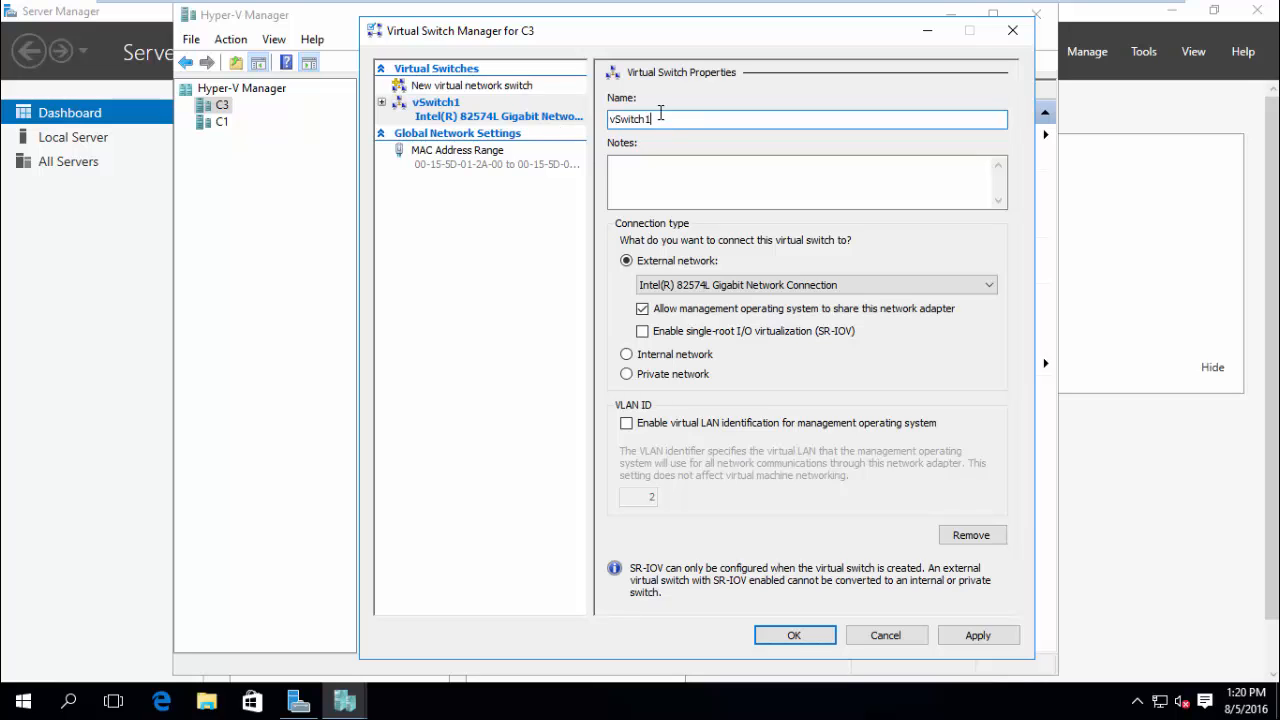
left_click(965, 630)
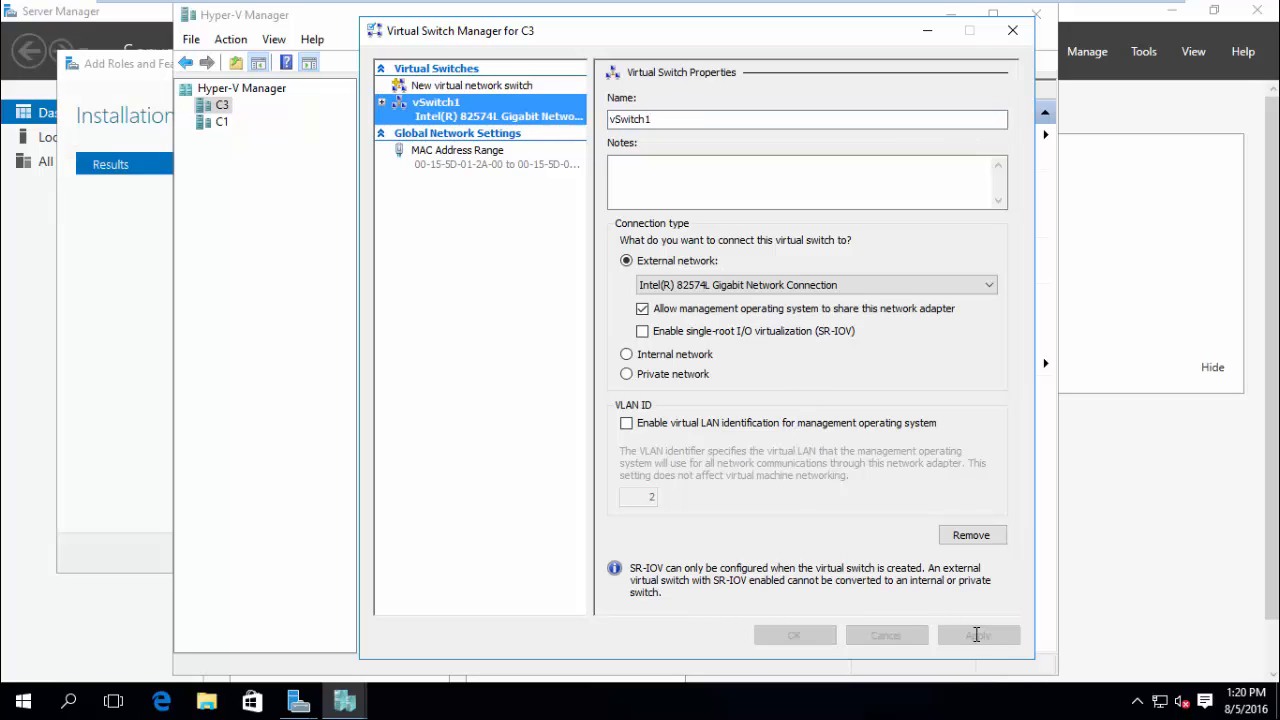
left_click(735, 405)
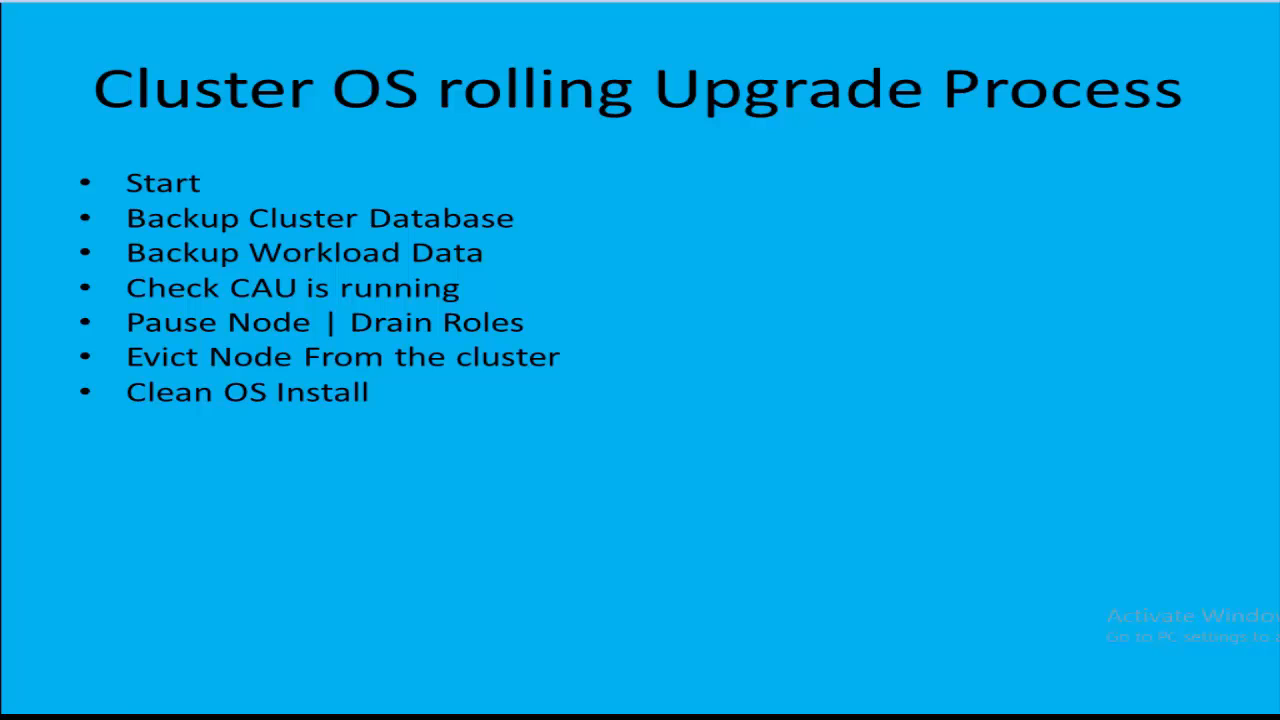
Reveal the Join to domain, Hyper-V/network and Add Node slide steps, then open Failover Cluster Manager.
key("Right")
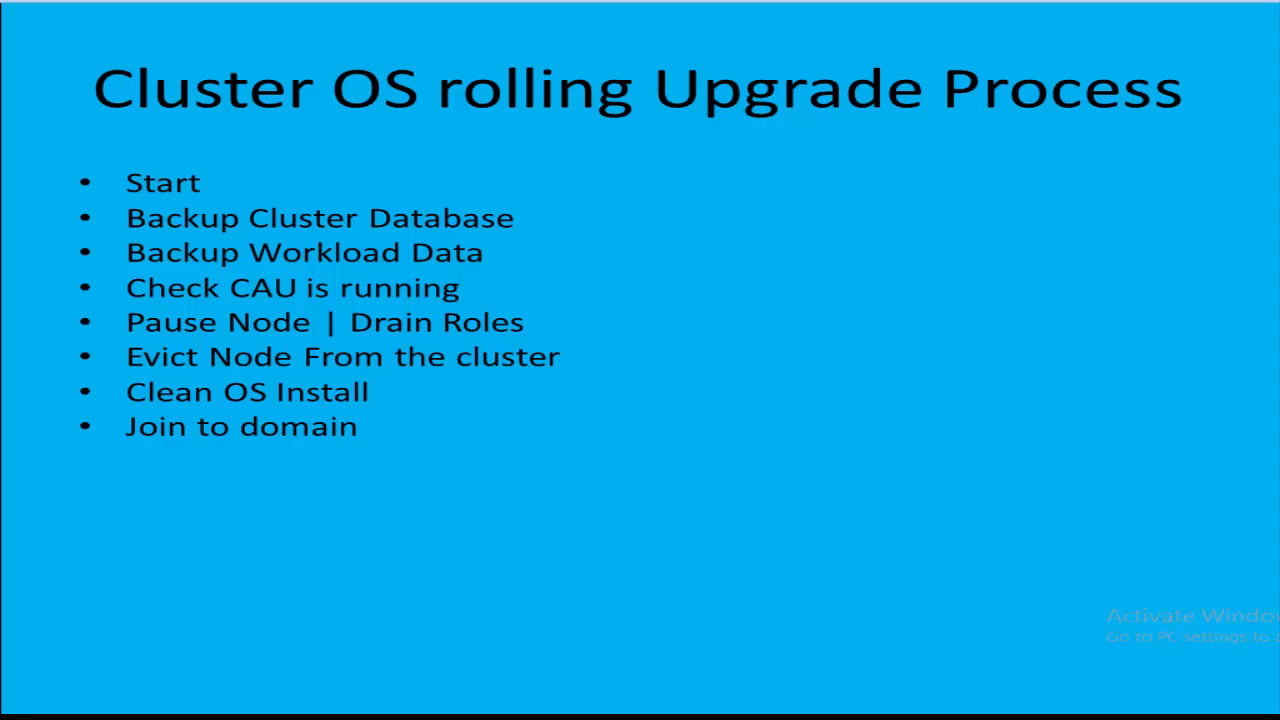
key("Right")
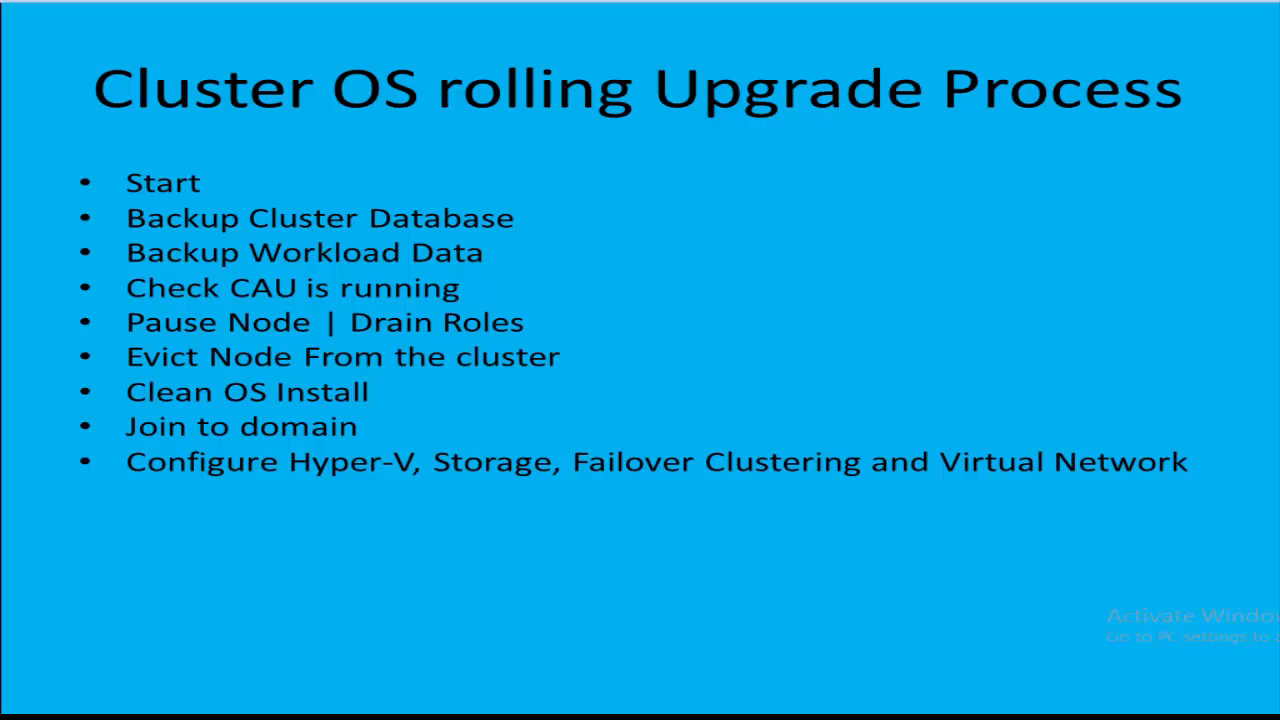
key("Right")
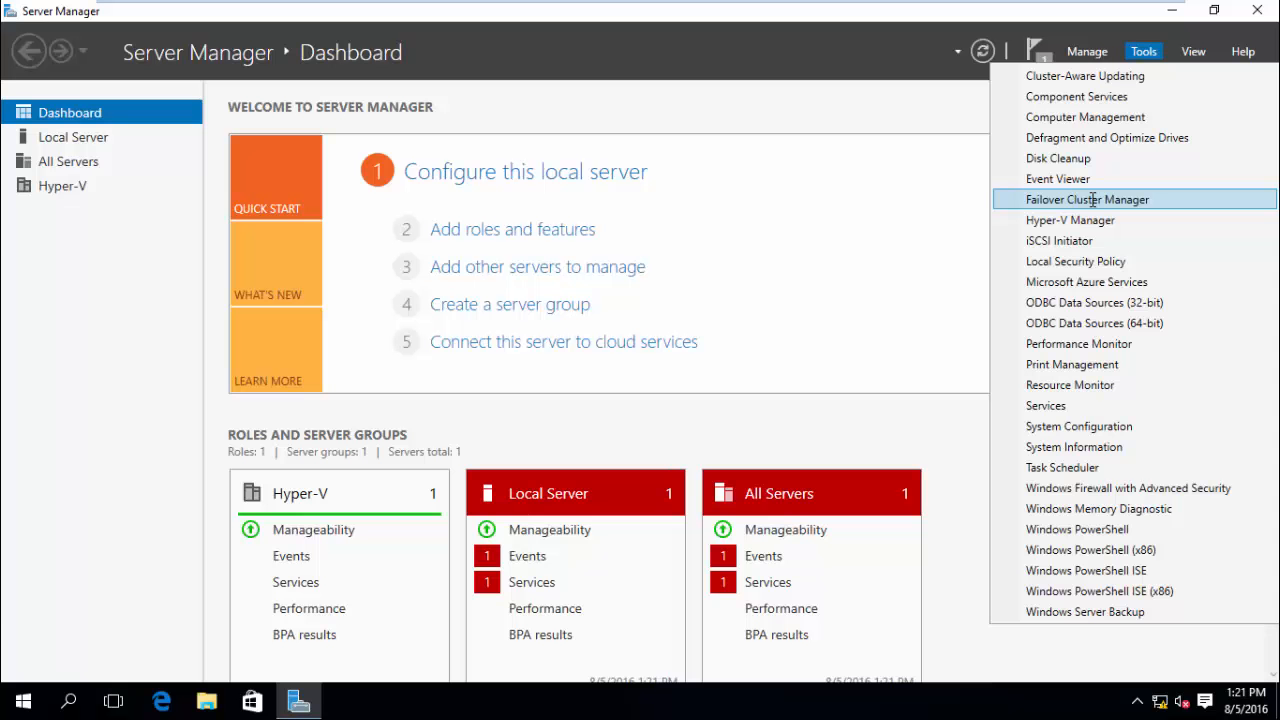
left_click(1020, 200)
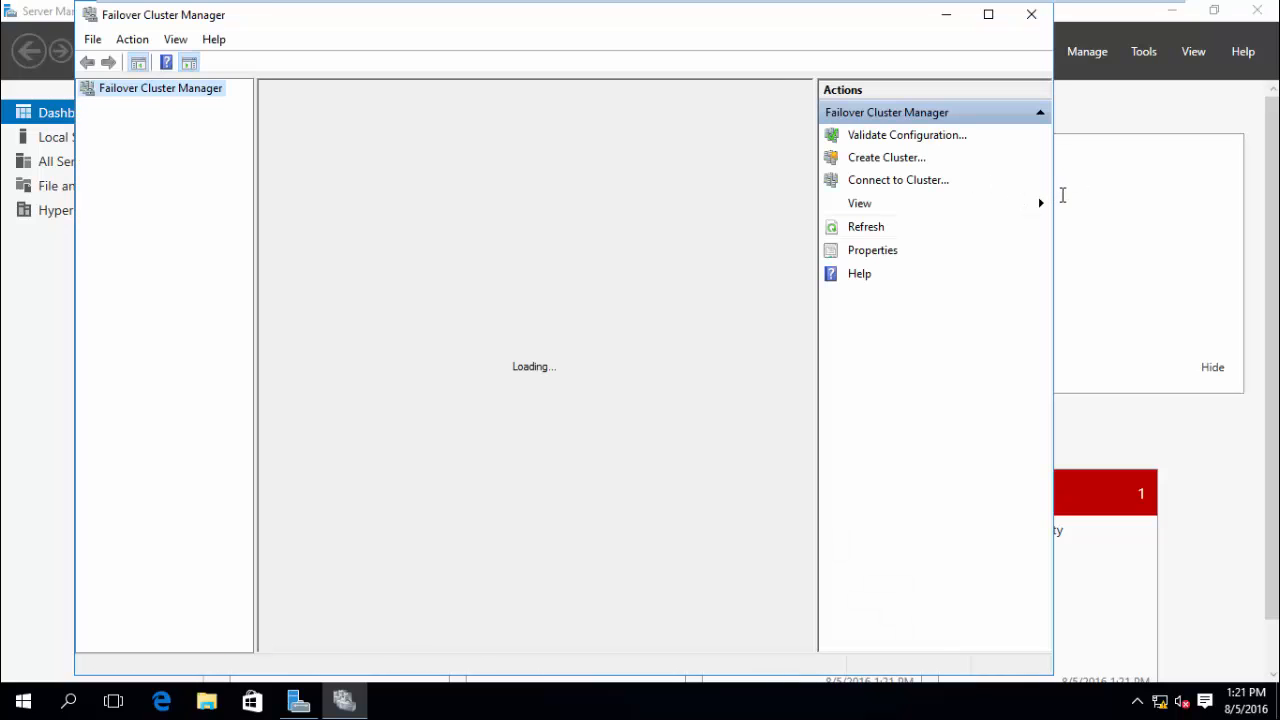
Connect Failover Cluster Manager to the cluster named cluster1.
left_click(890, 181)
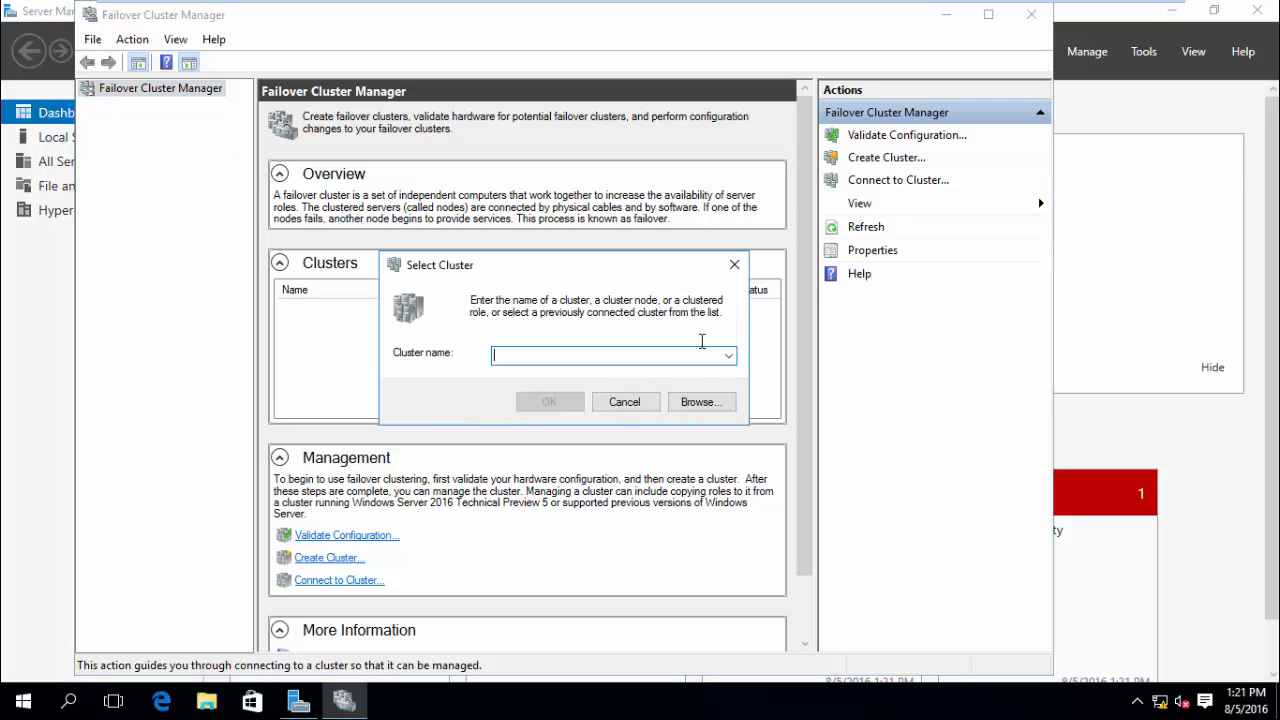
type("cl")
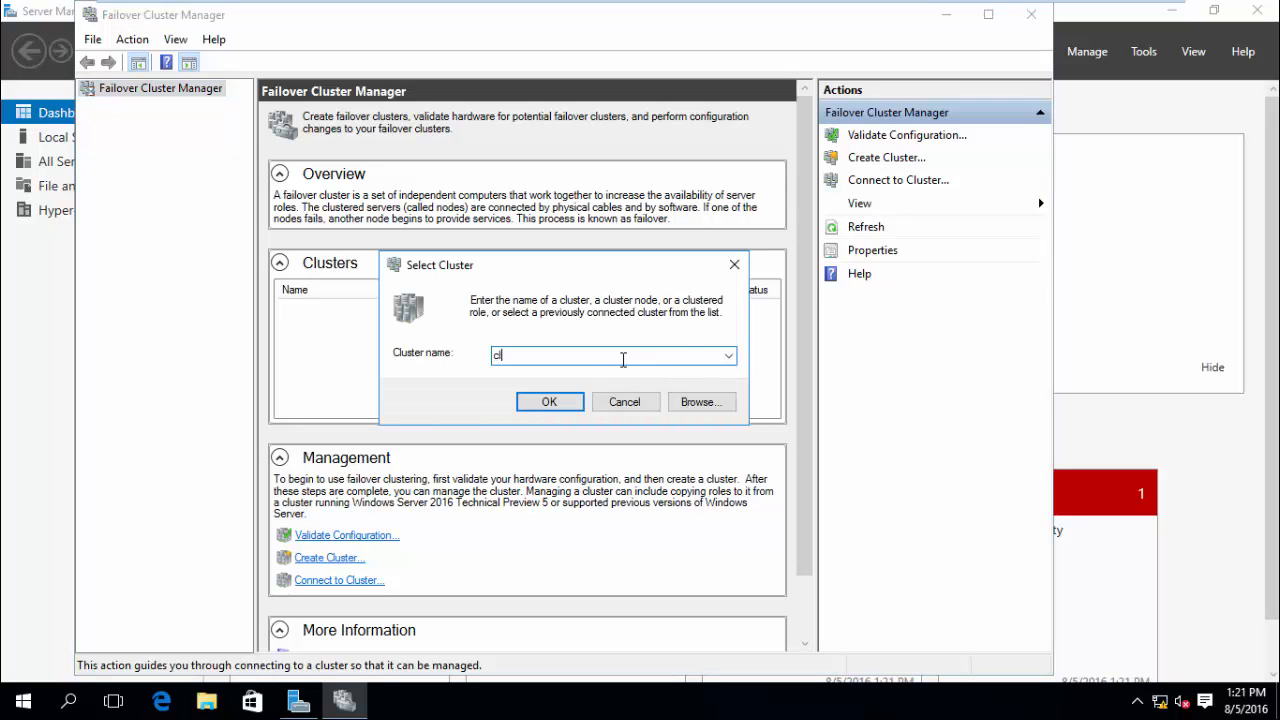
type("uster1")
left_click(571, 401)
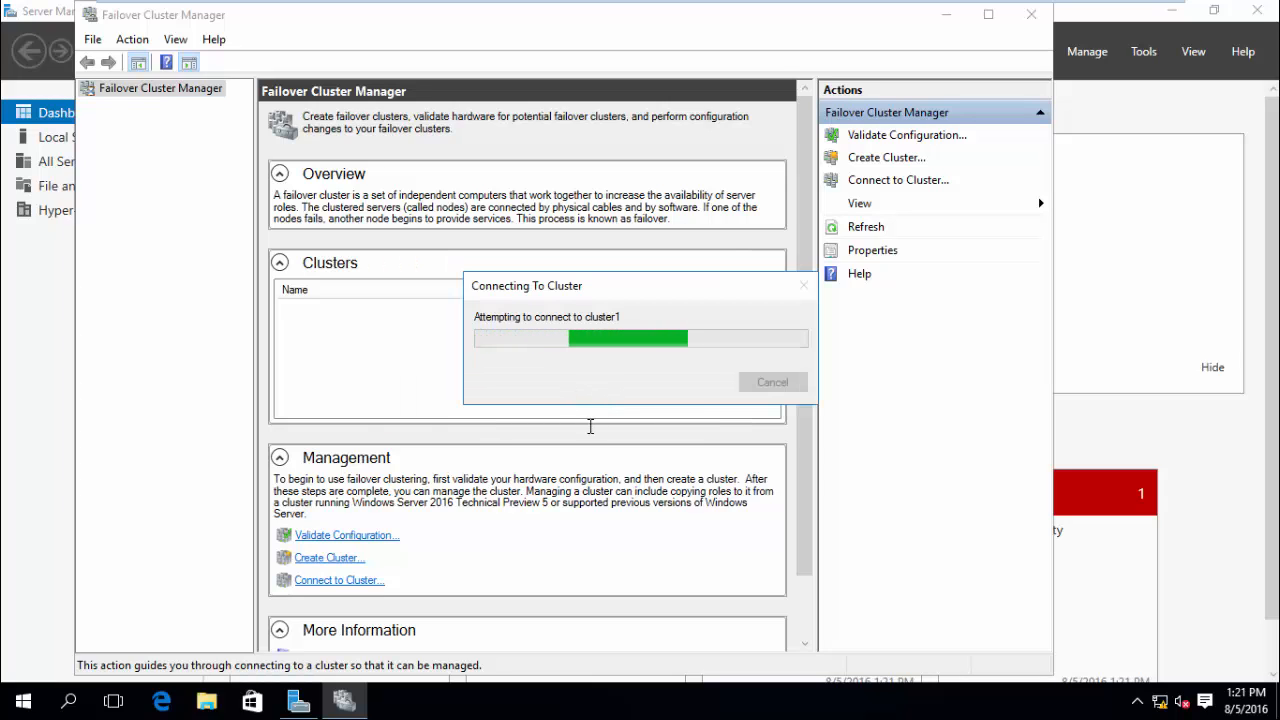
Check CLUSTER1's Nodes and Roles lists, showing C1 and C2 Up and vm1 running.
left_click(112, 107)
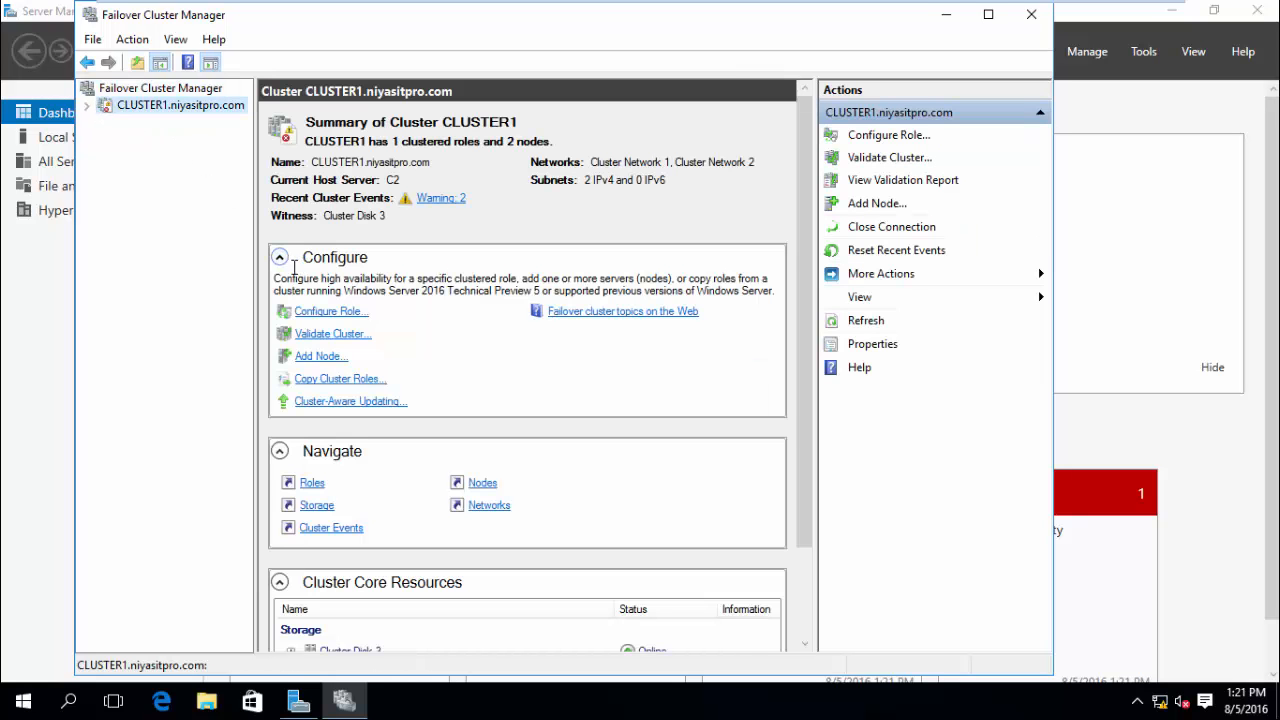
left_click(87, 105)
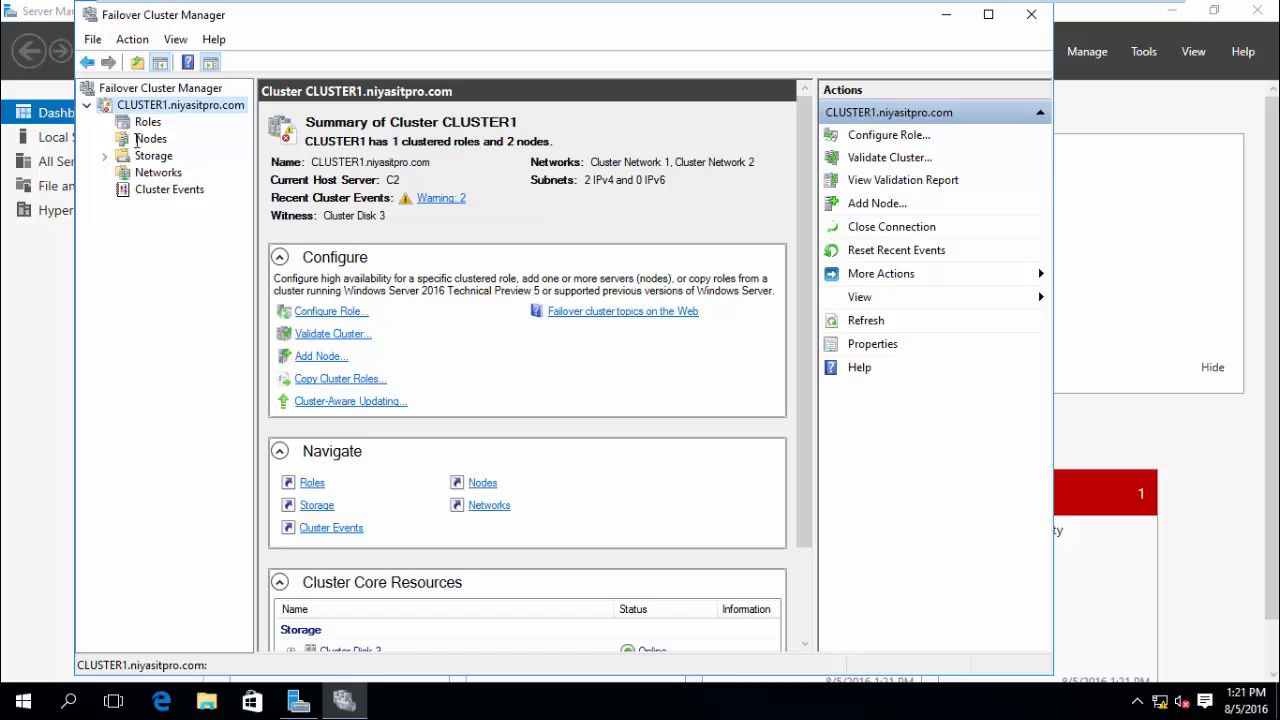
left_click(148, 139)
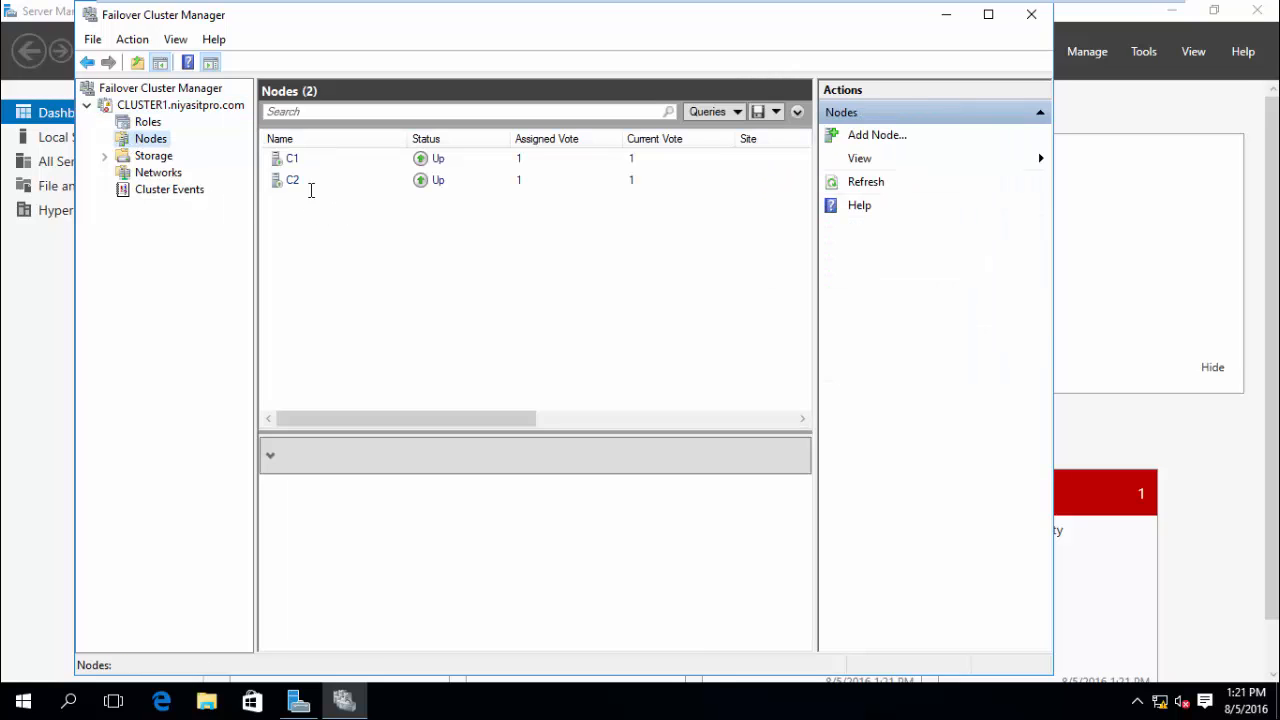
left_click(148, 122)
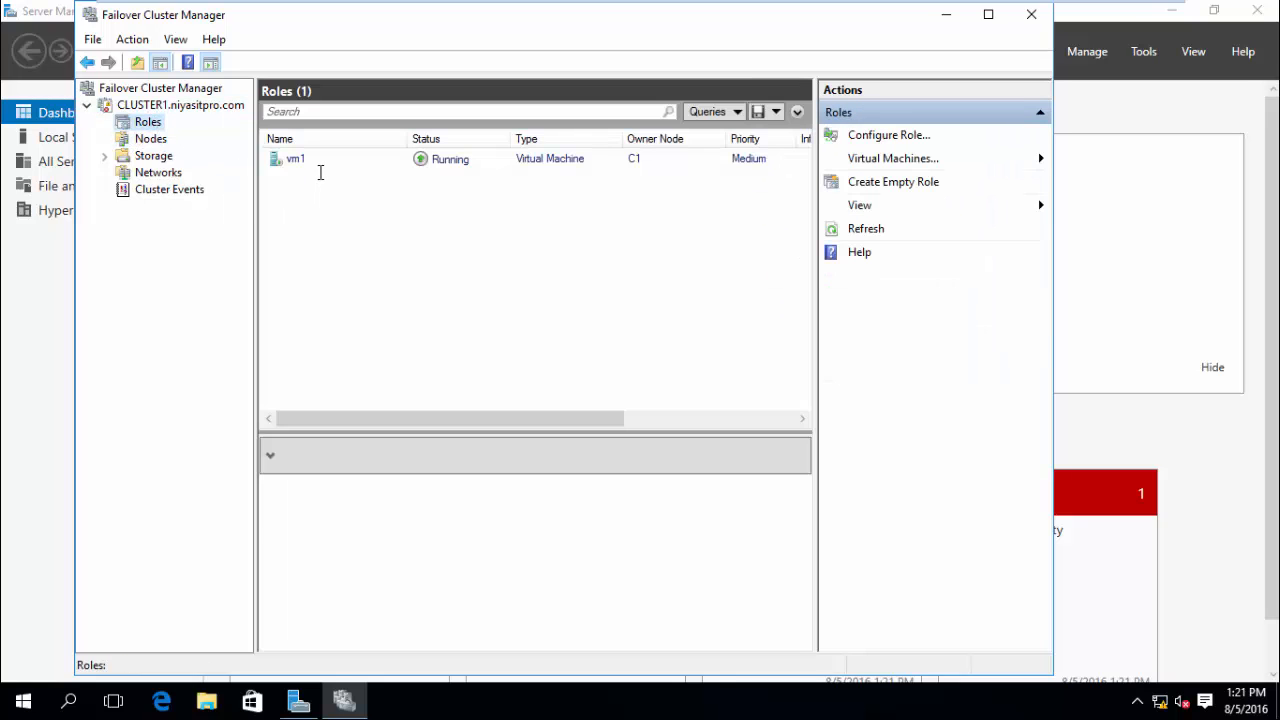
left_click(158, 140)
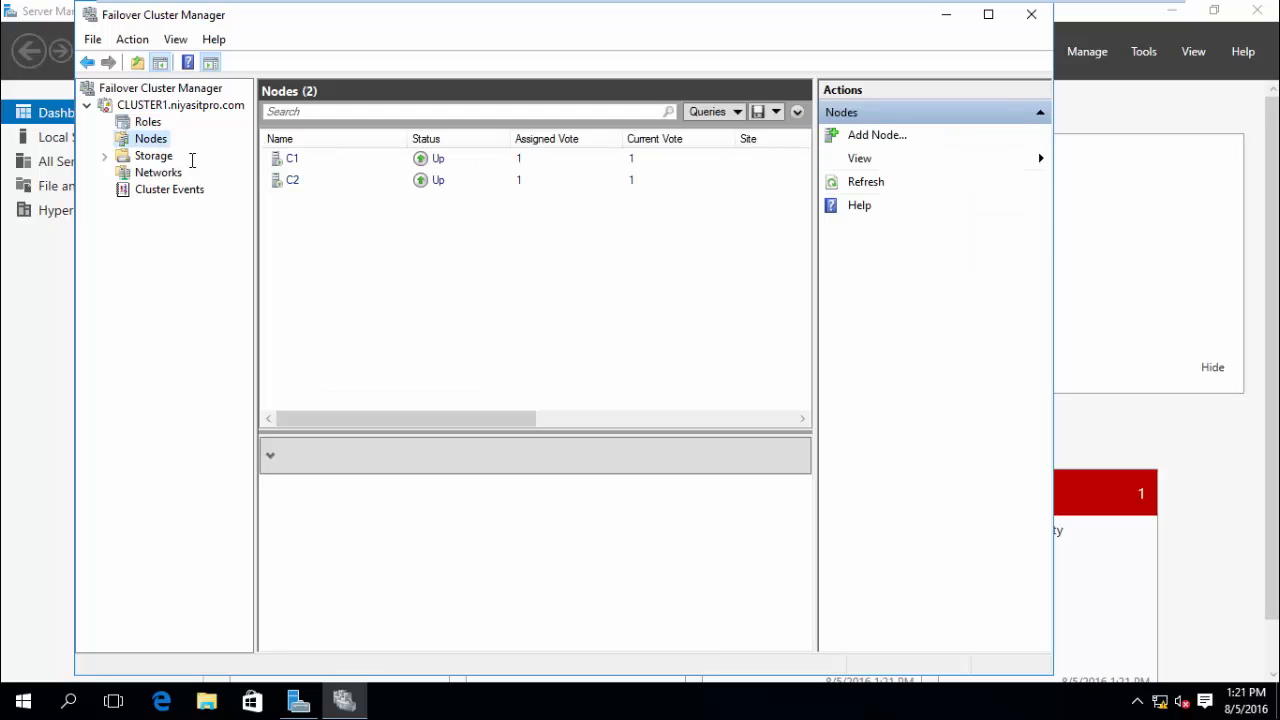
right_click(158, 141)
Add server c3 to CLUSTER1 with 'Add all eligible storage' unchecked.
left_click(183, 152)
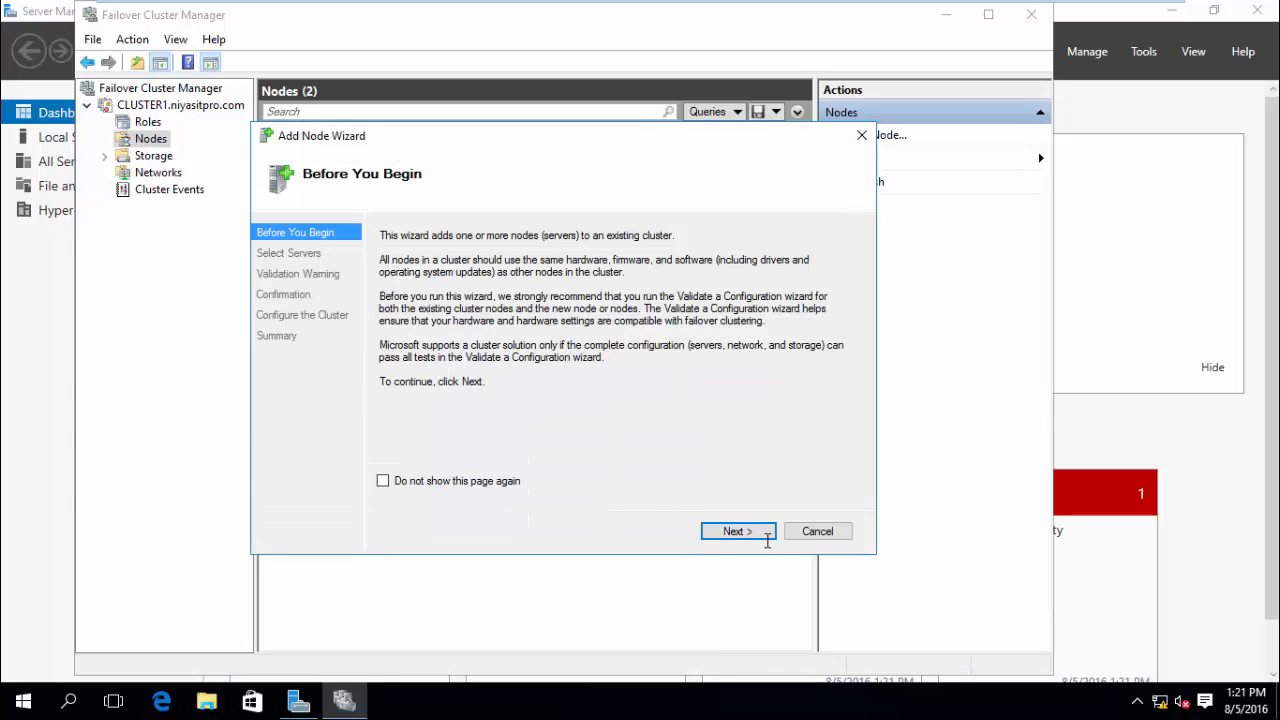
left_click(766, 538)
type("c3")
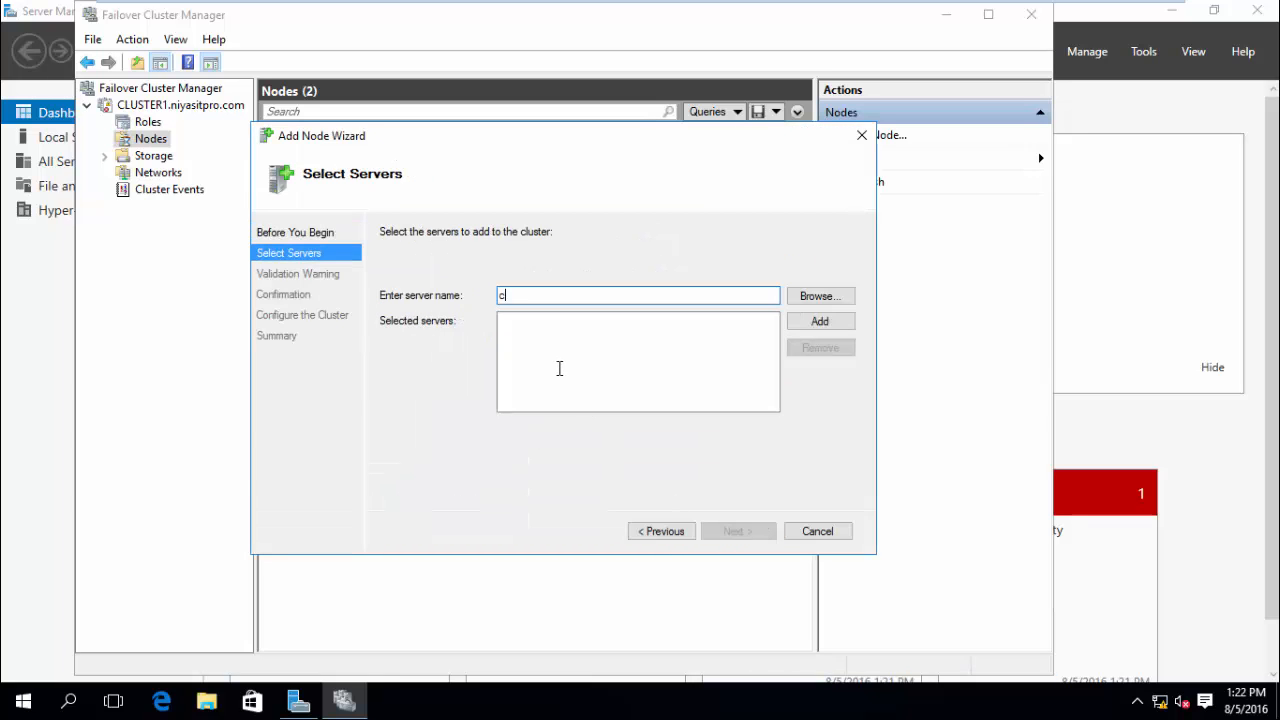
left_click(811, 321)
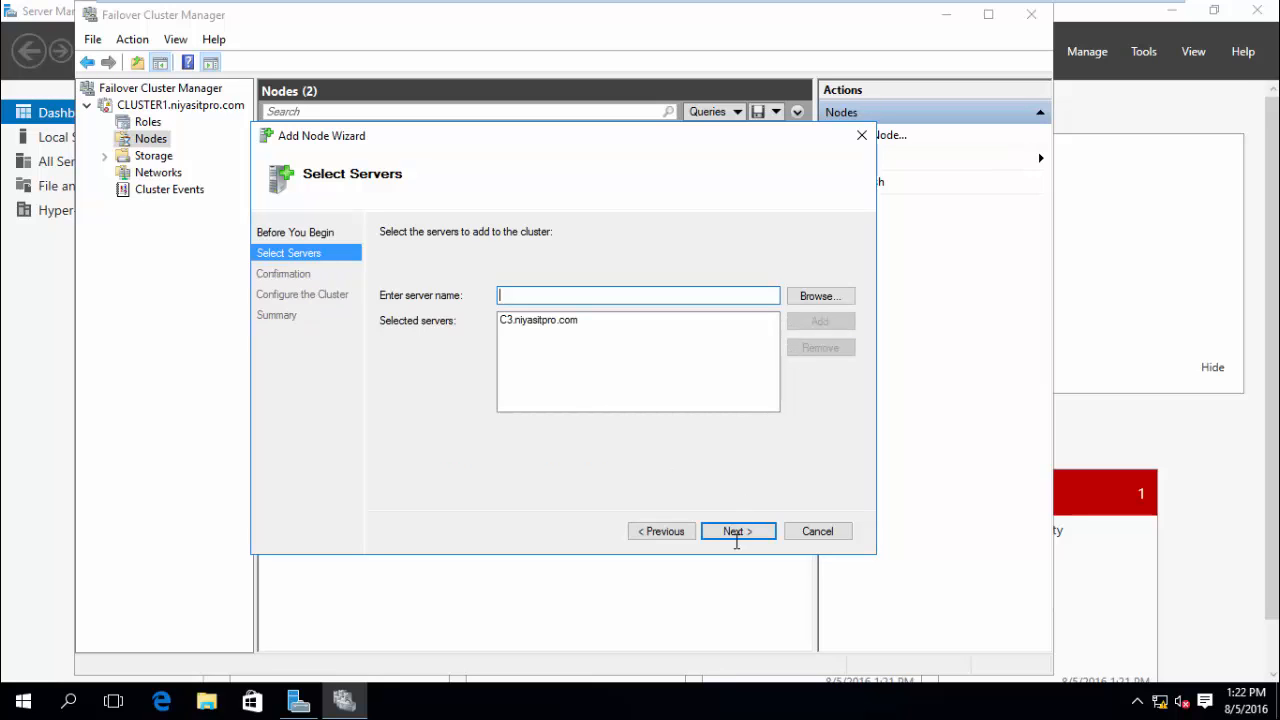
left_click(737, 531)
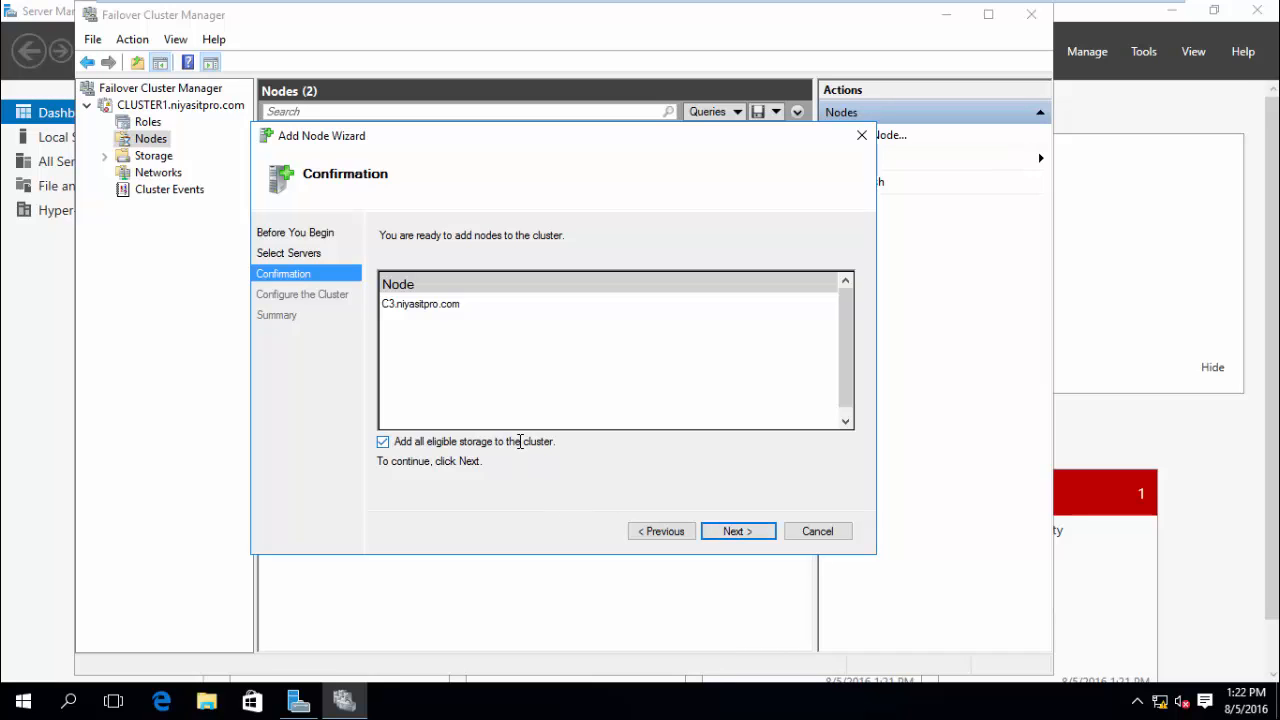
left_click(526, 444)
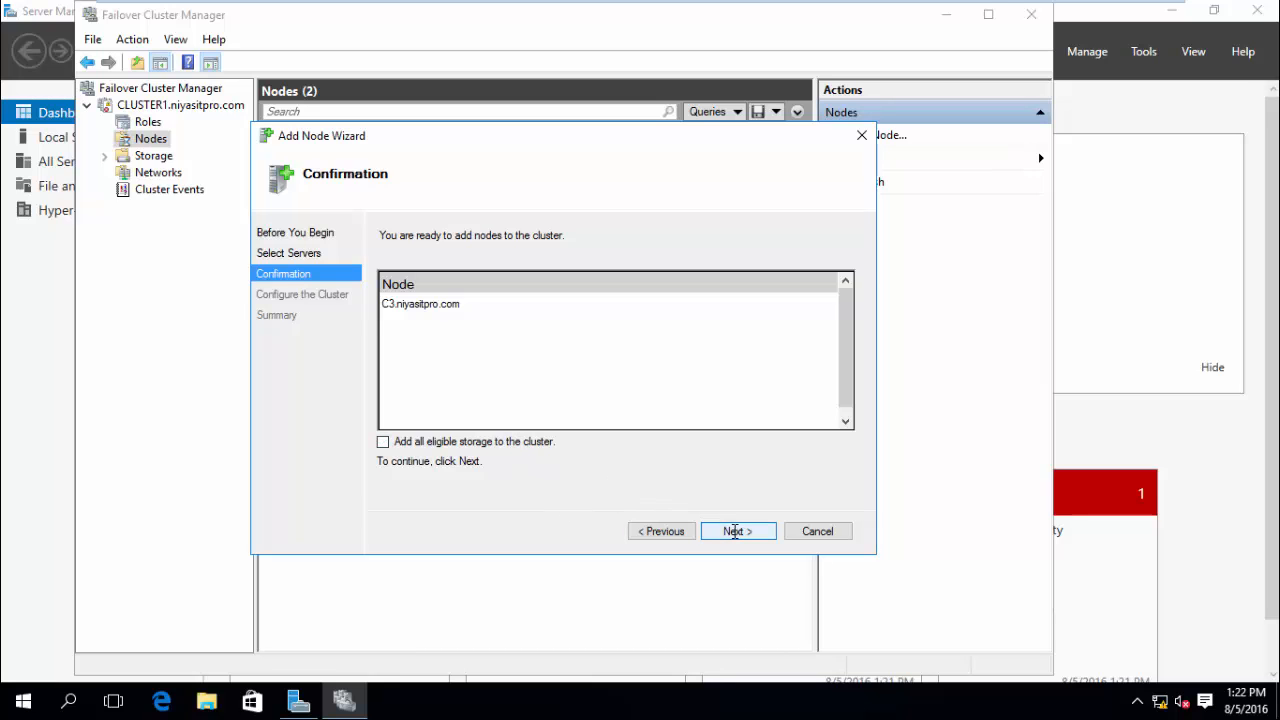
left_click(734, 531)
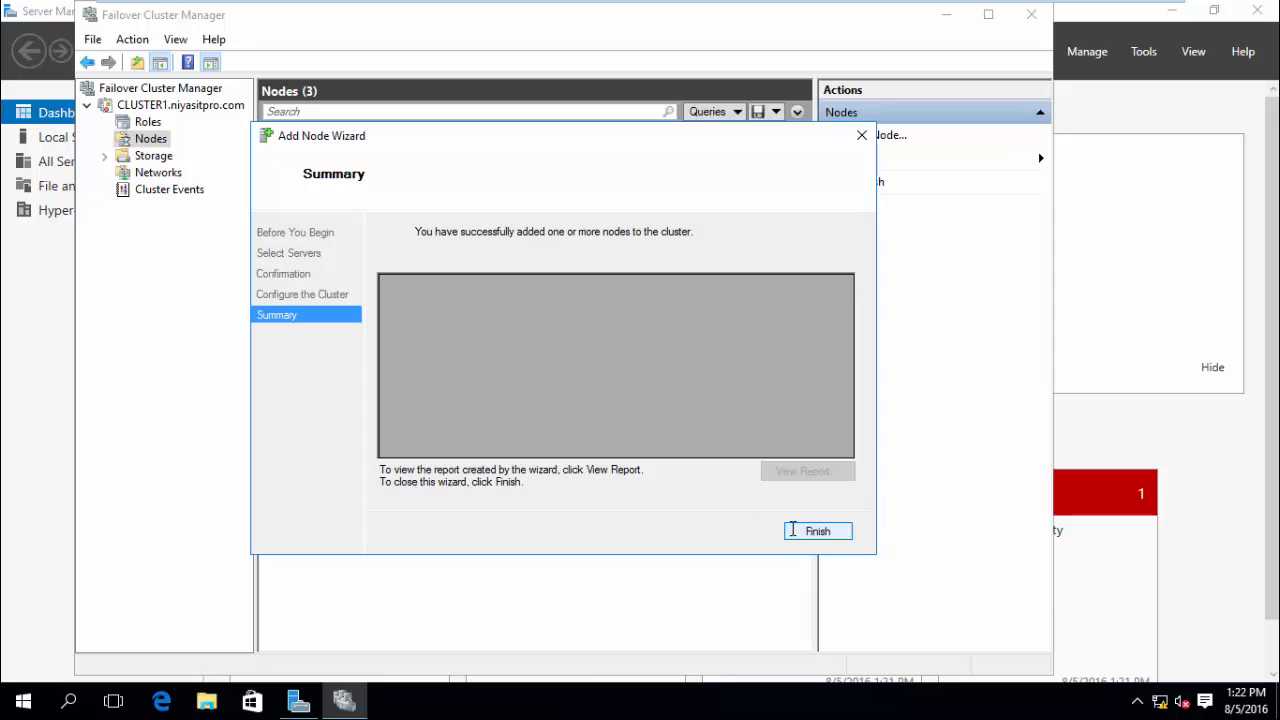
left_click(792, 531)
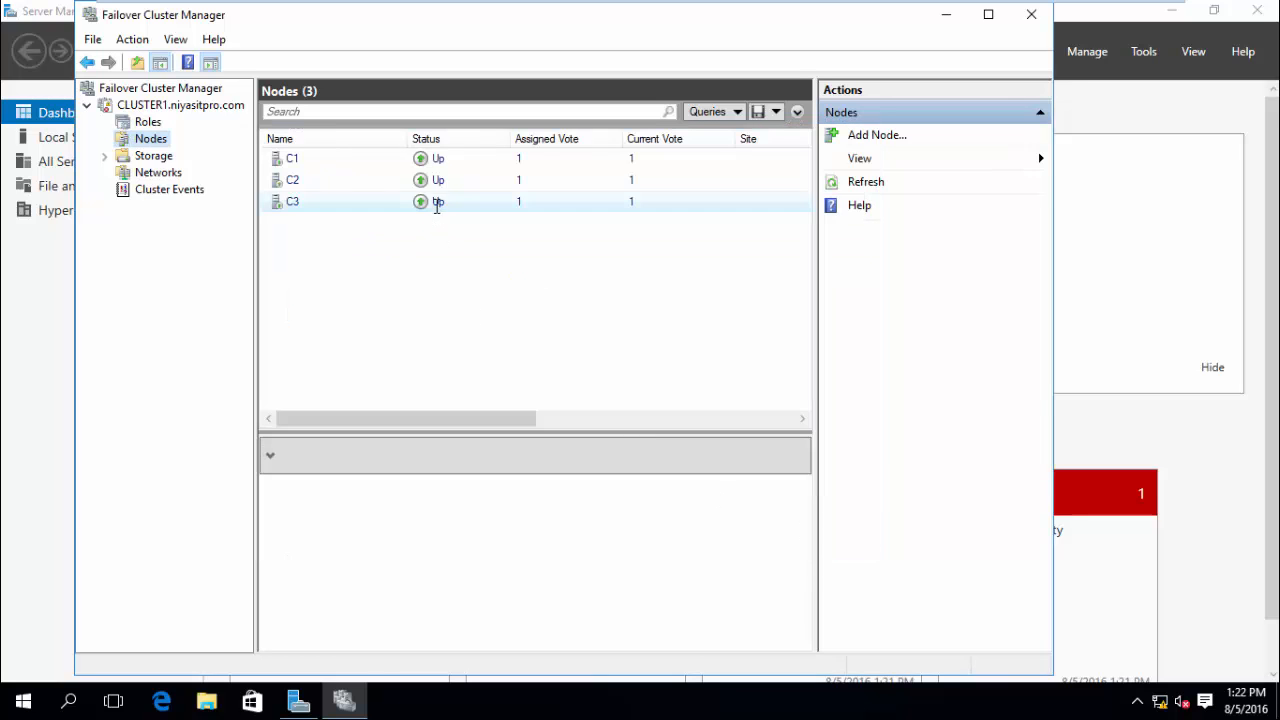
Live-migrate vm1 to node C3.
left_click(146, 122)
right_click(355, 168)
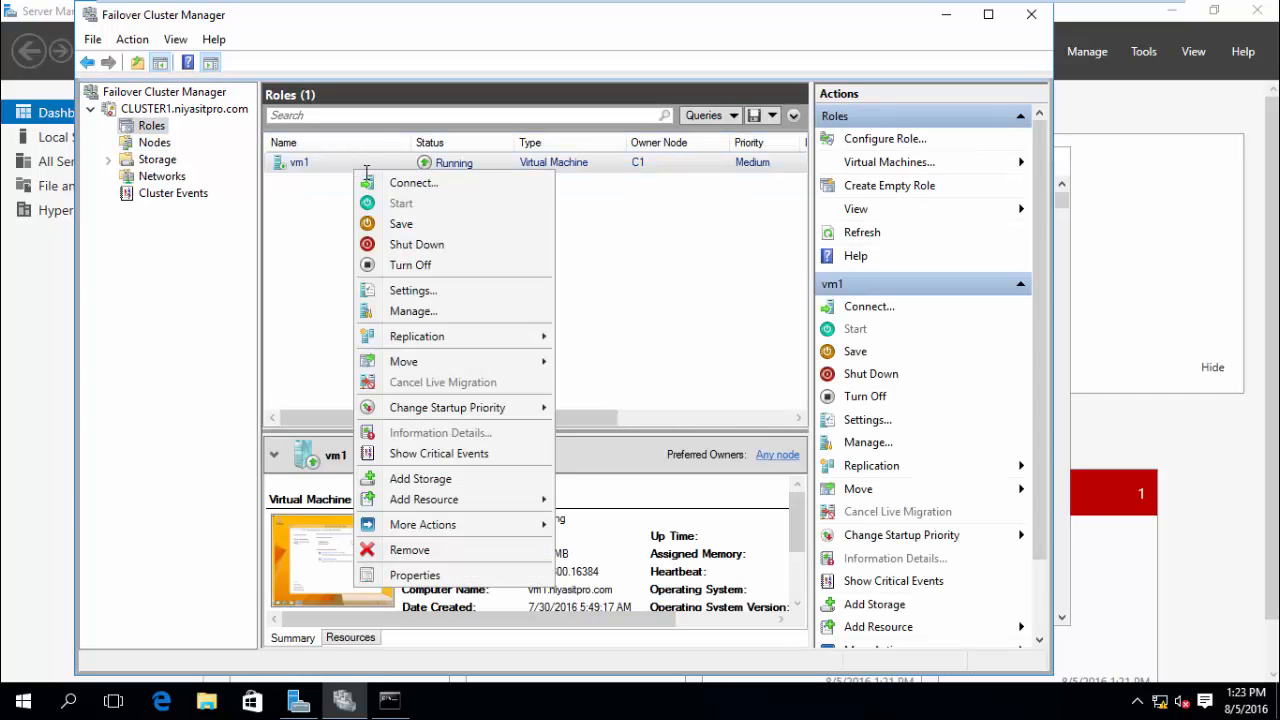
mouse_move(446, 362)
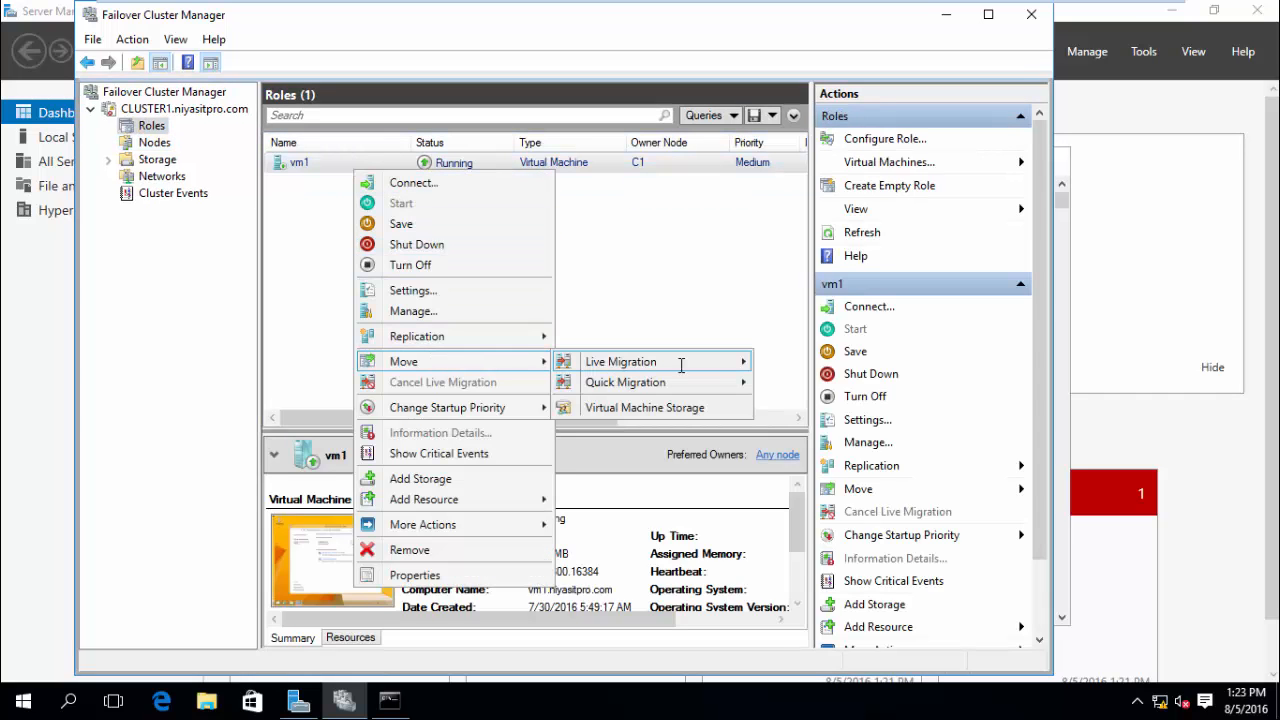
mouse_move(682, 362)
left_click(806, 381)
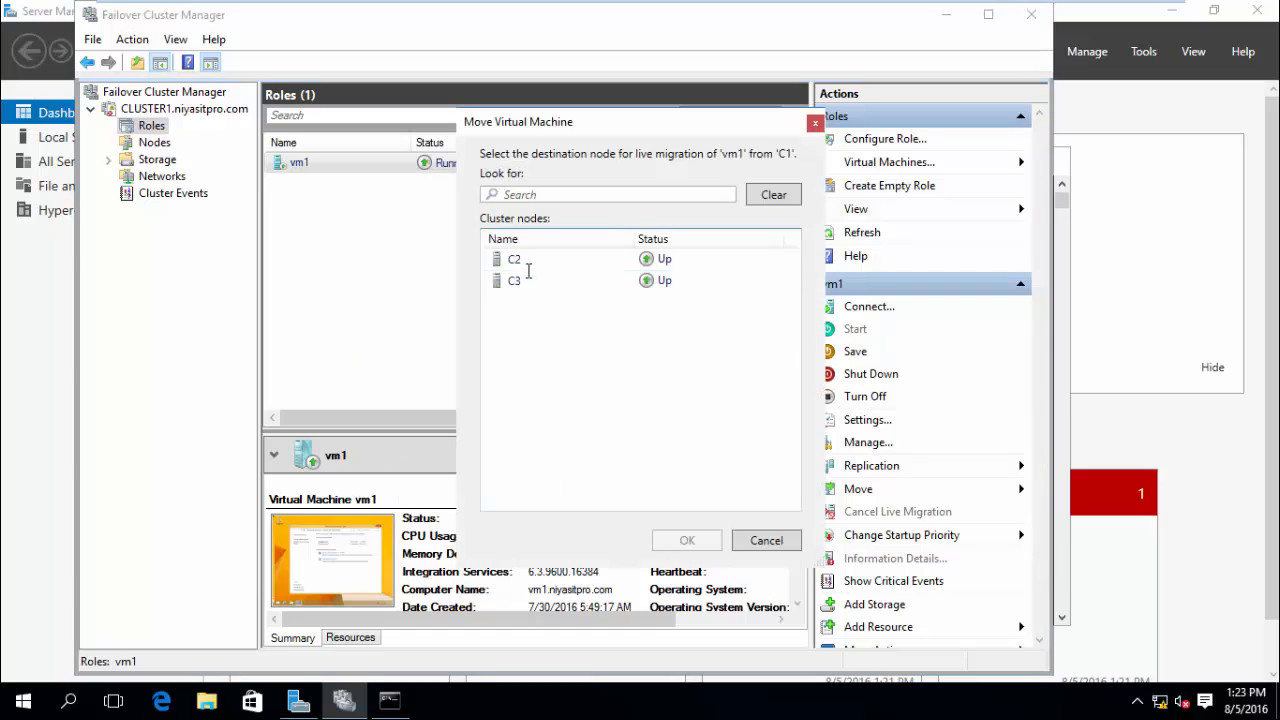
left_click(522, 280)
left_click(687, 540)
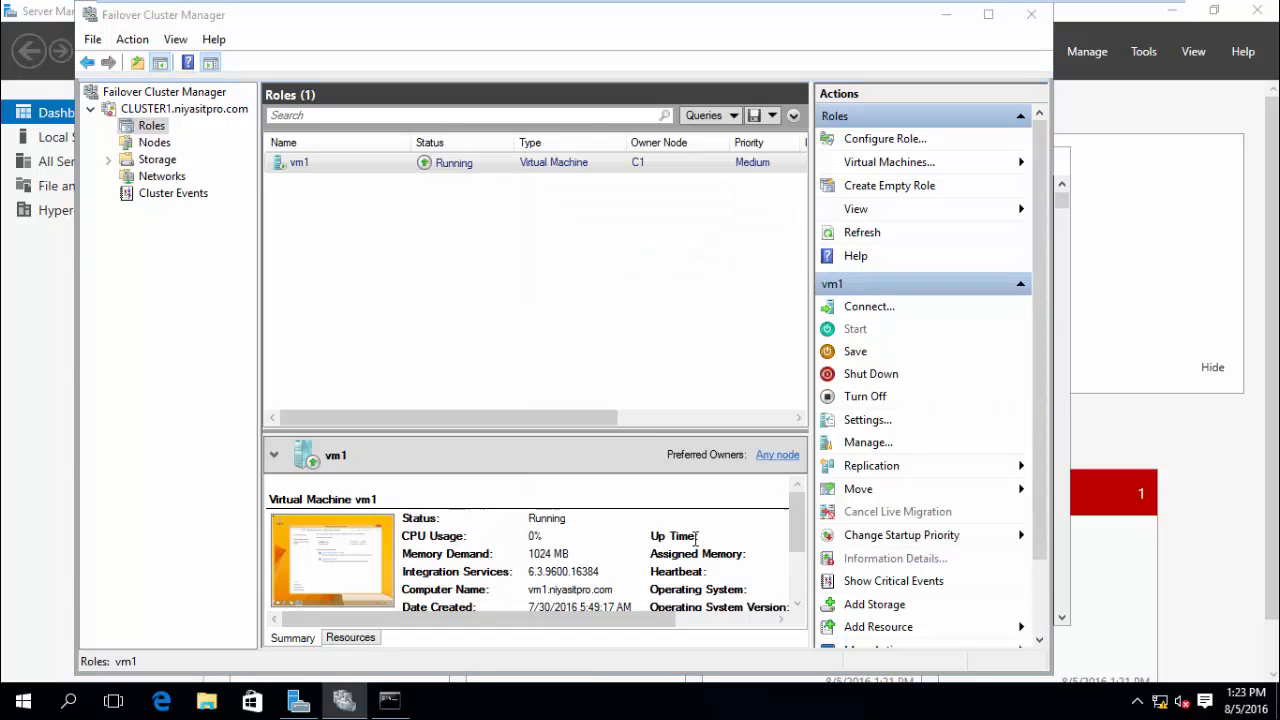
Arrange the ping window to watch replies continue while vm1's owner node changes to C3.
left_click(392, 699)
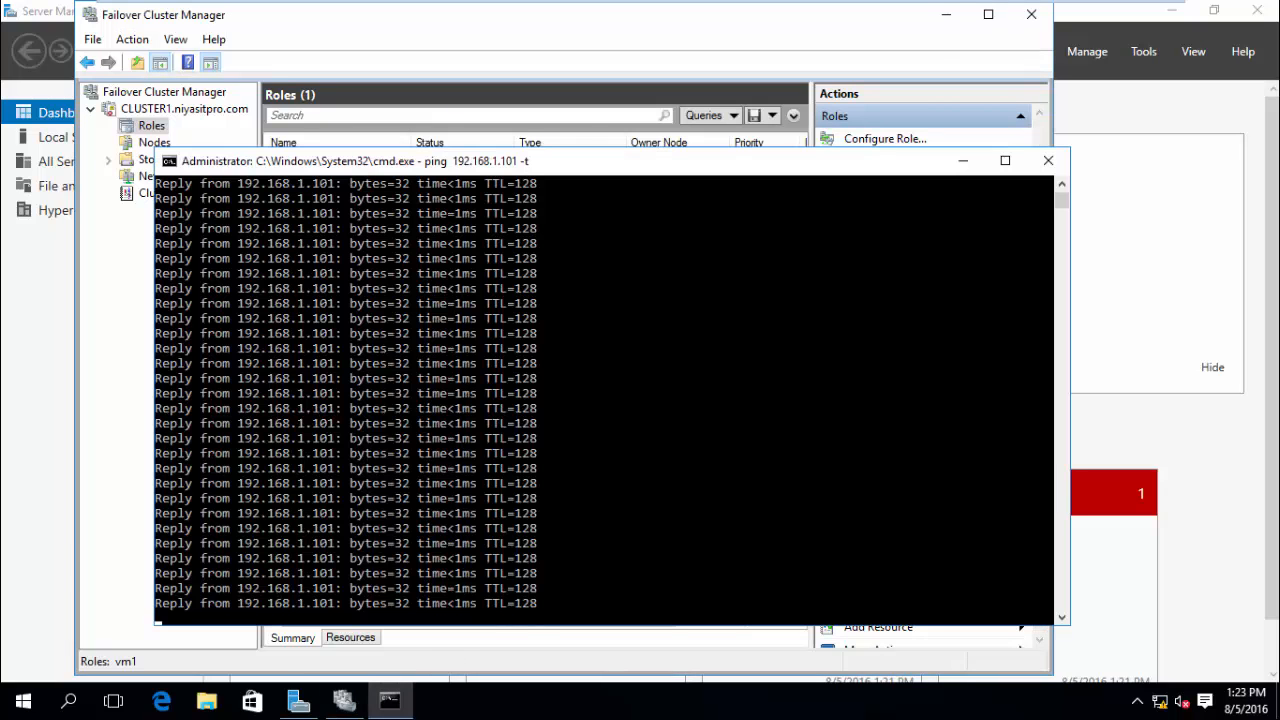
left_click_drag(583, 160, 958, 171)
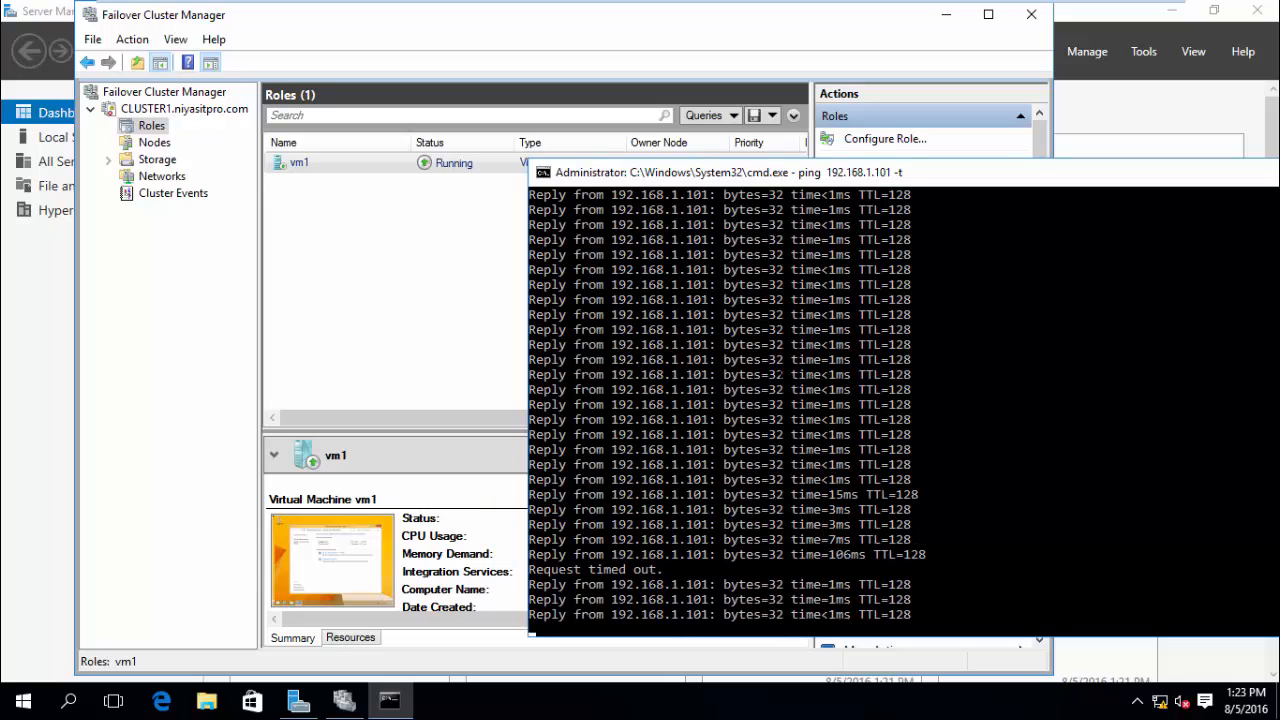
left_click_drag(750, 178, 672, 202)
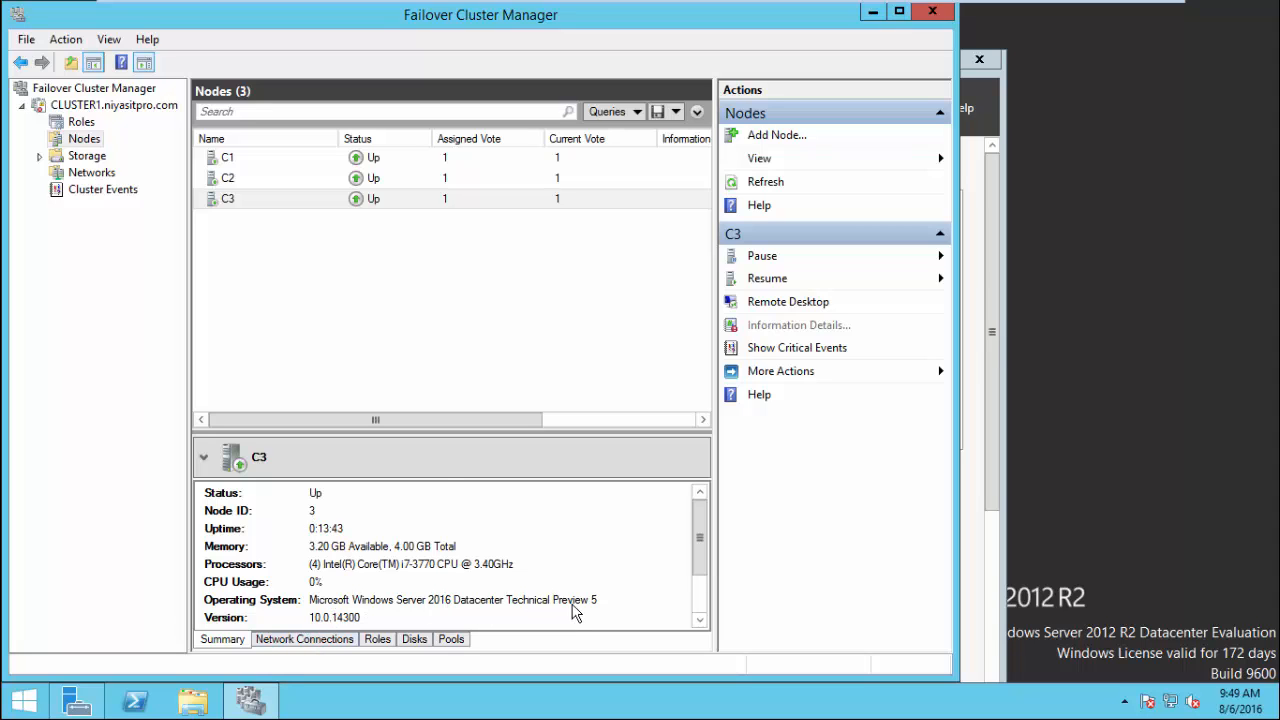
left_click(376, 179)
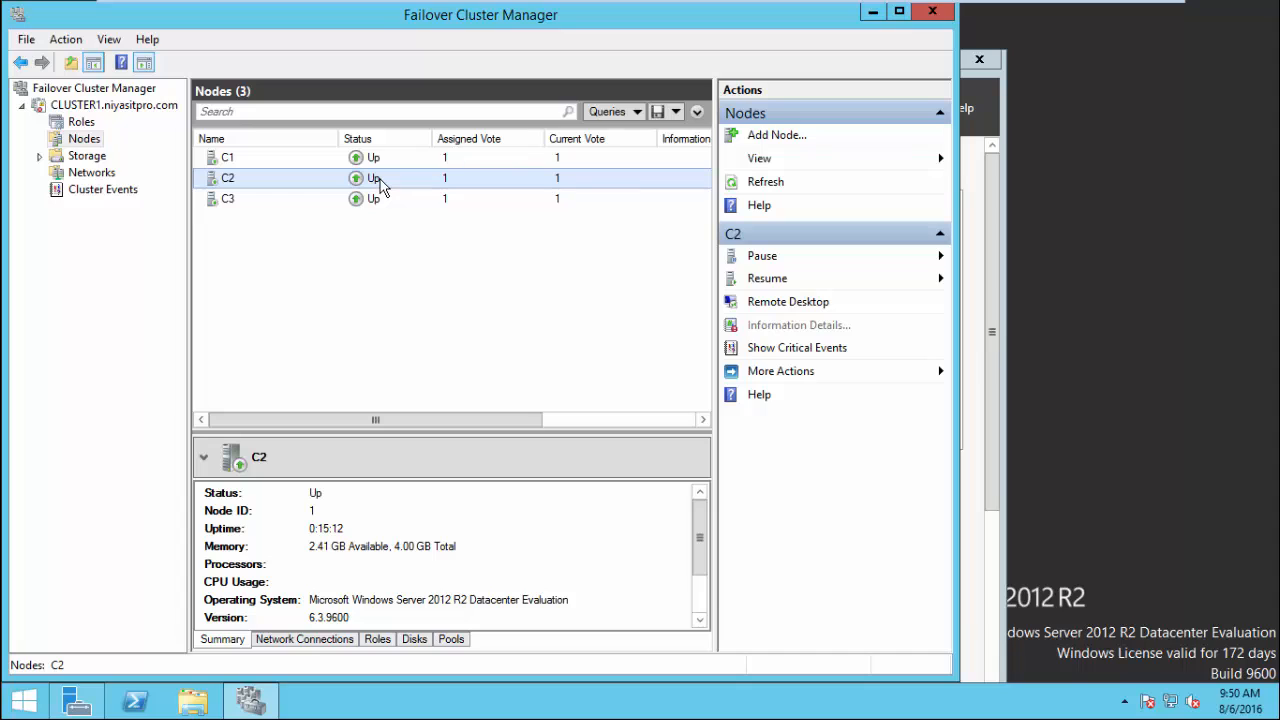
left_click(378, 163)
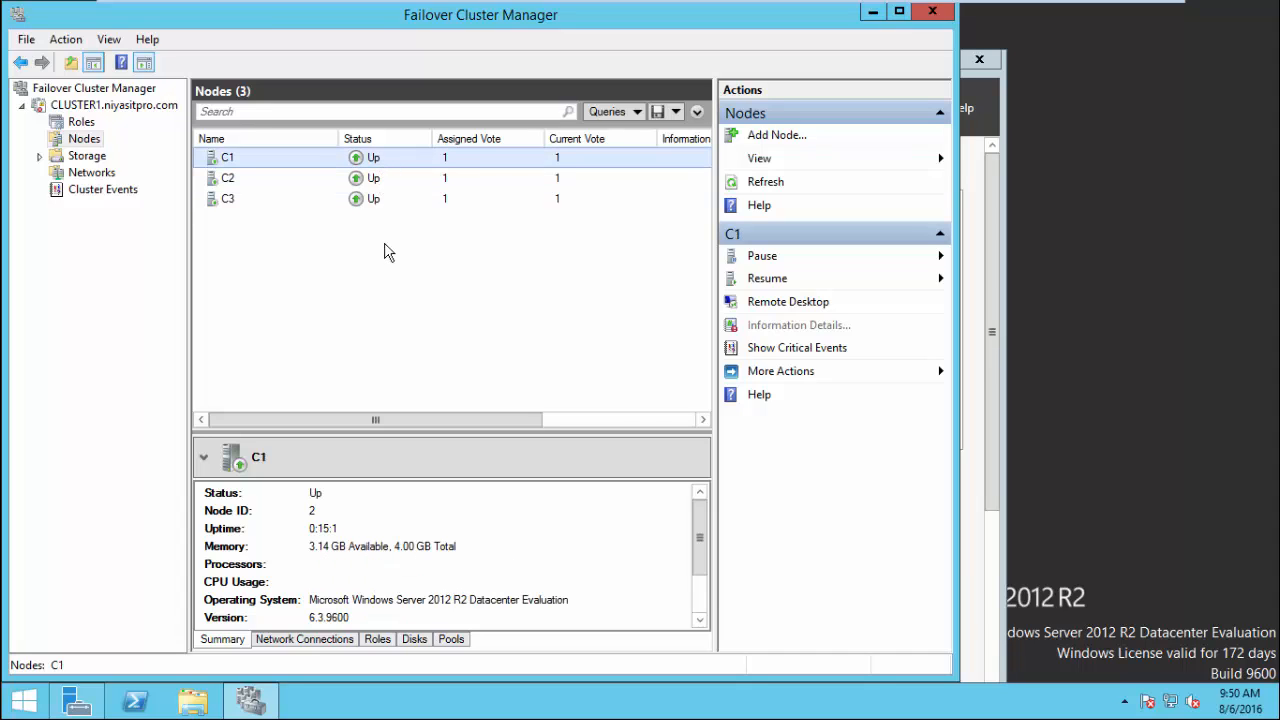
left_click(383, 200)
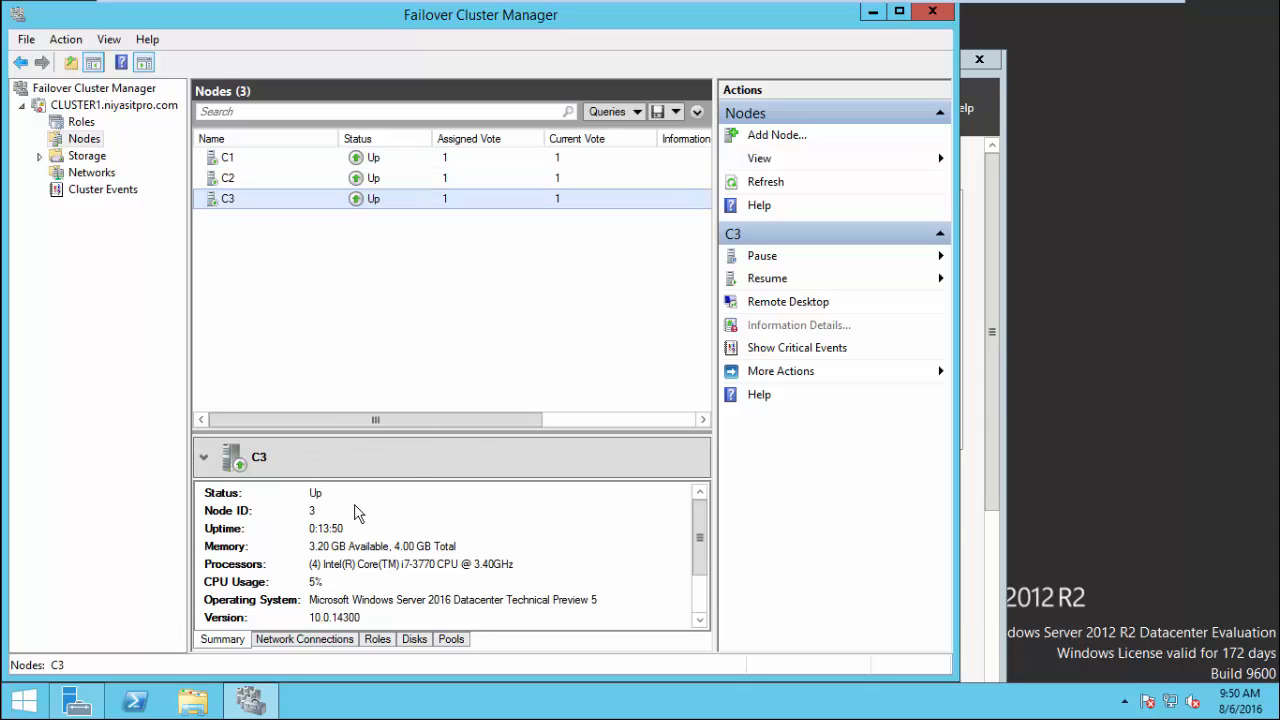
left_click(367, 180)
left_click(367, 158)
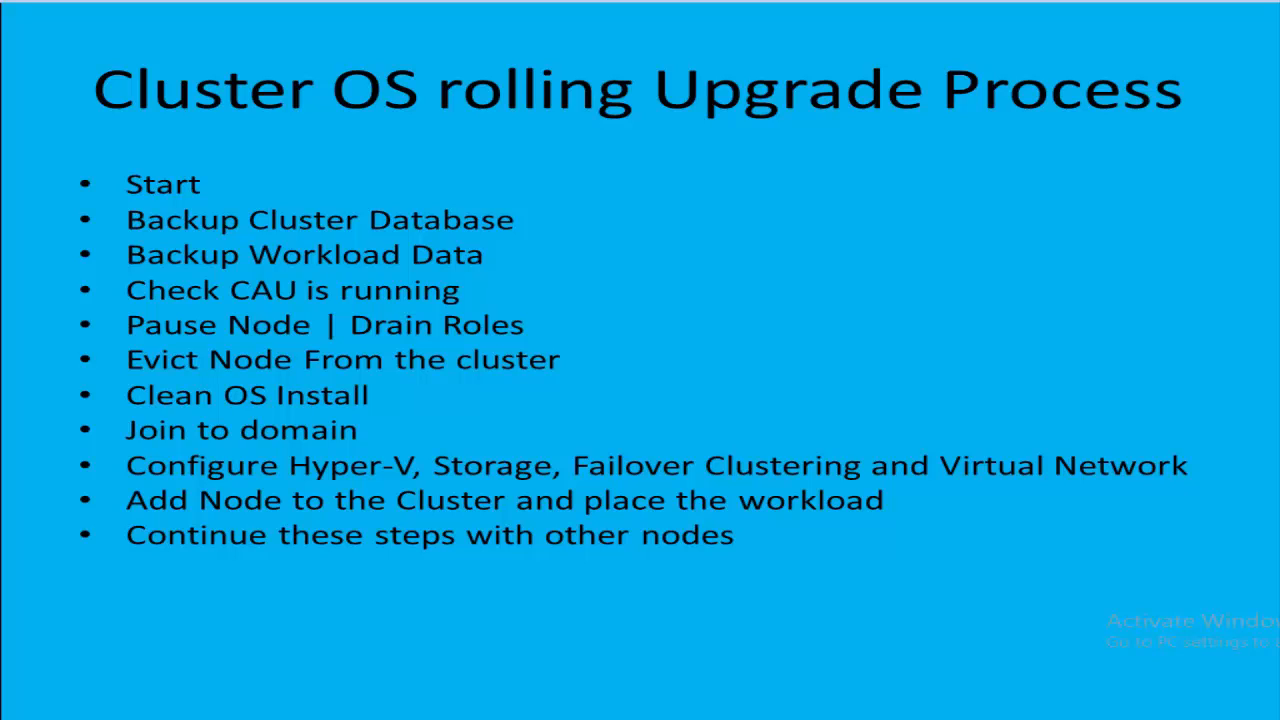
Animate in the 'Update Cluster Functional Level' bullet as the checklist's final step.
key("Right")
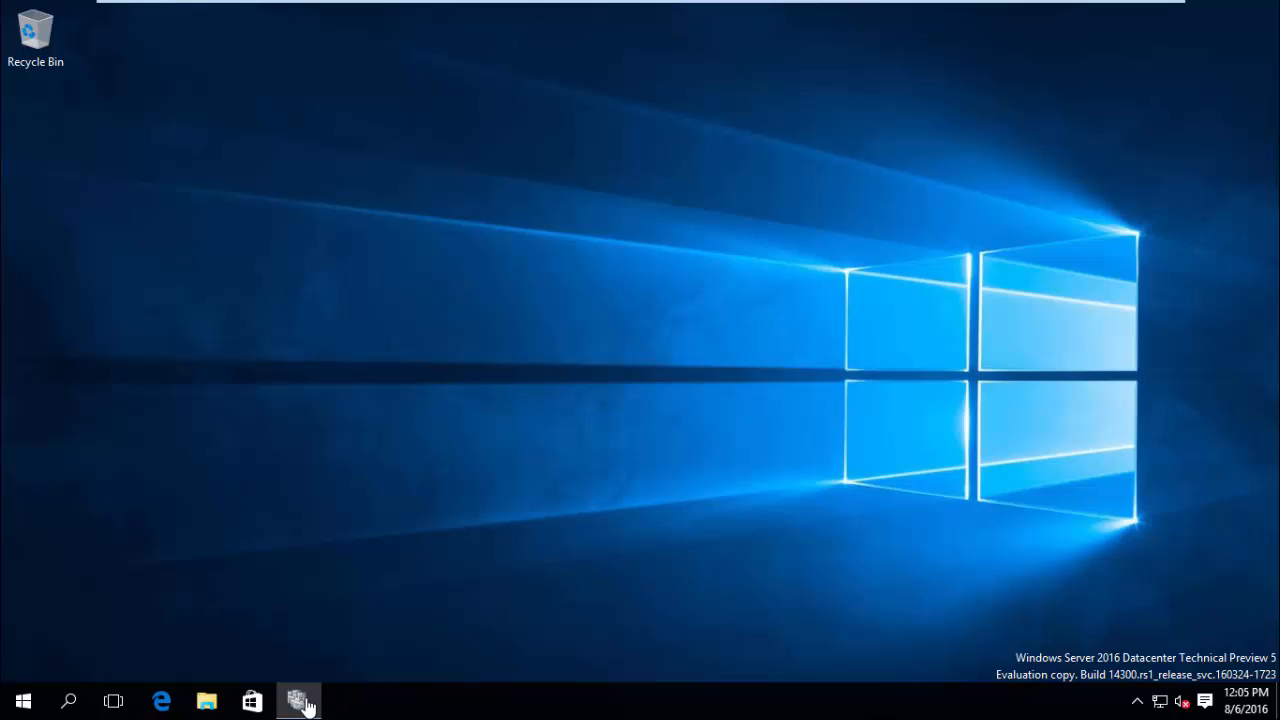
Check the operating system of nodes C1, C3 and C2, all on Windows Server 2016 TP5.
left_click(300, 703)
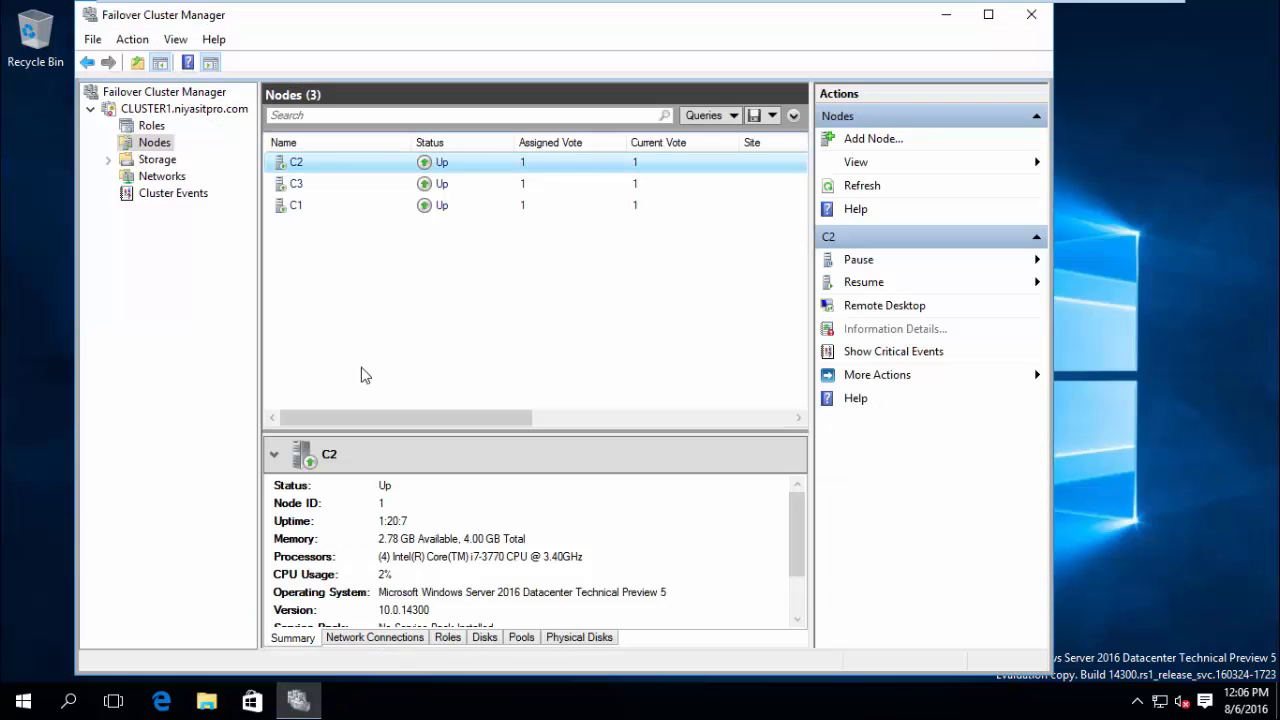
left_click(443, 212)
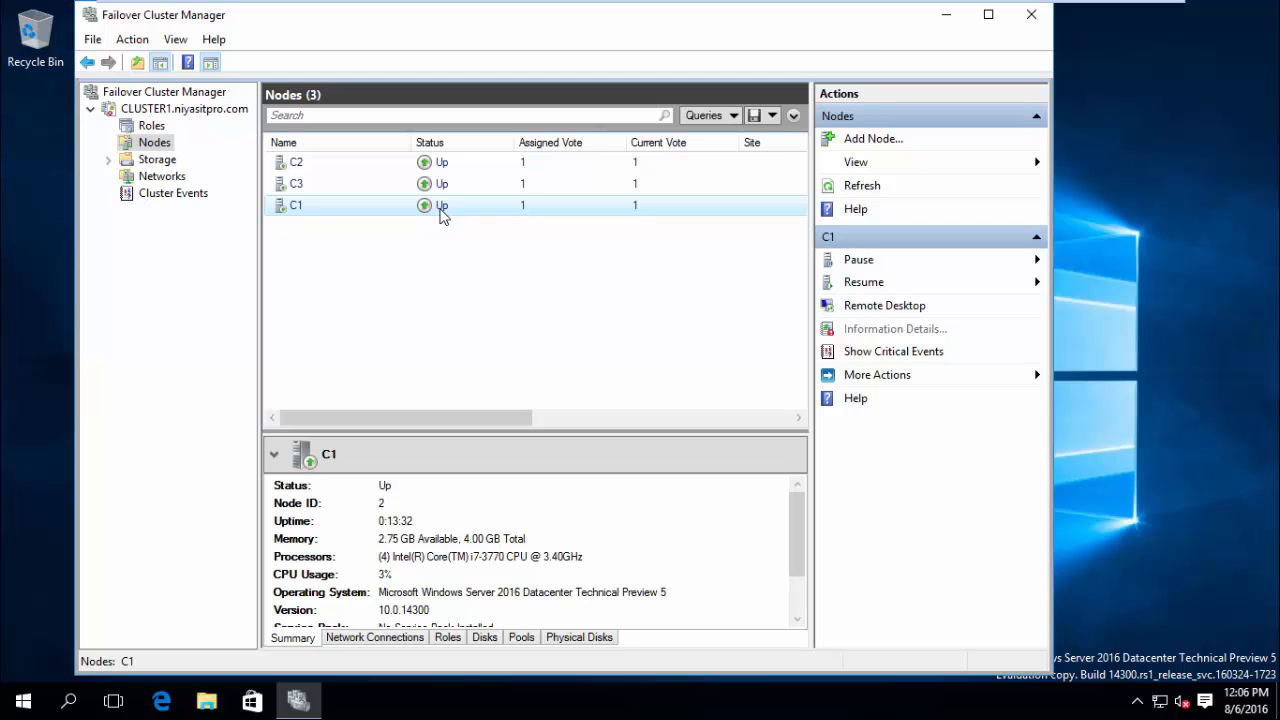
key("Up")
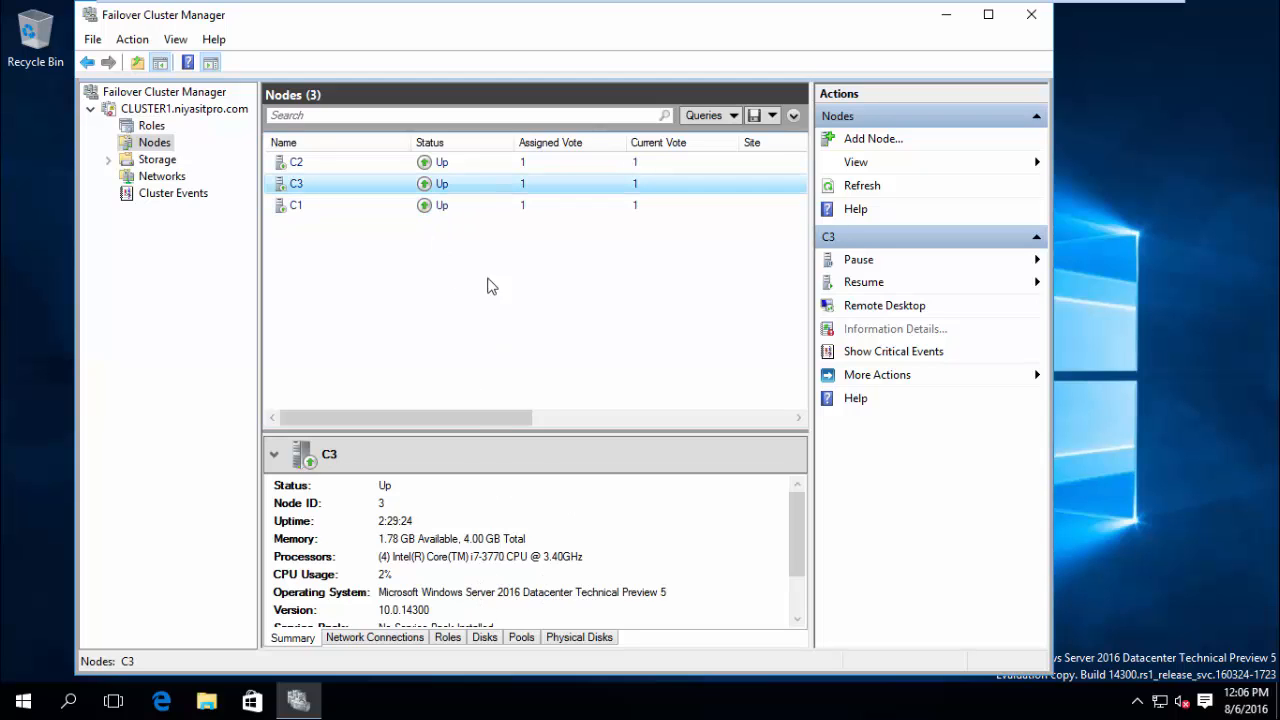
left_click(441, 164, "ctrl")
left_click(441, 164)
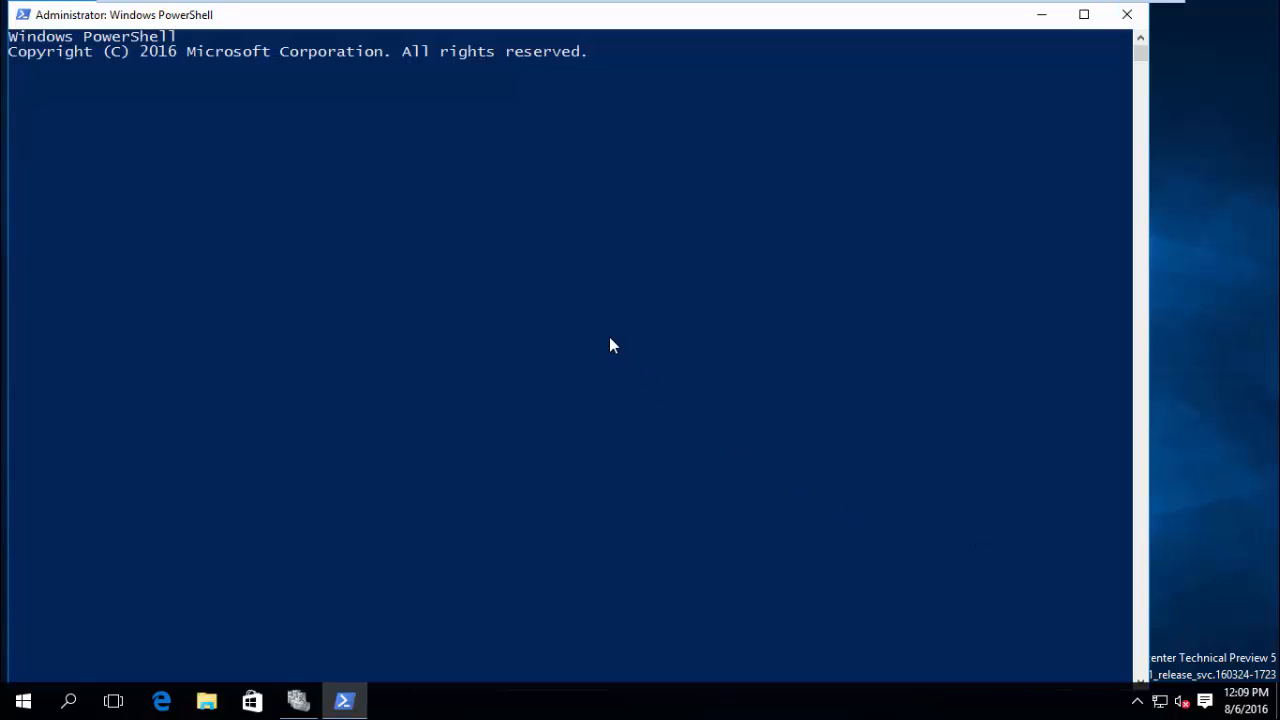
Run Update-ClusterFunctionalLevel with Yes to All (A), confirm level 9, then show the Thank You slide.
right_click(563, 309)
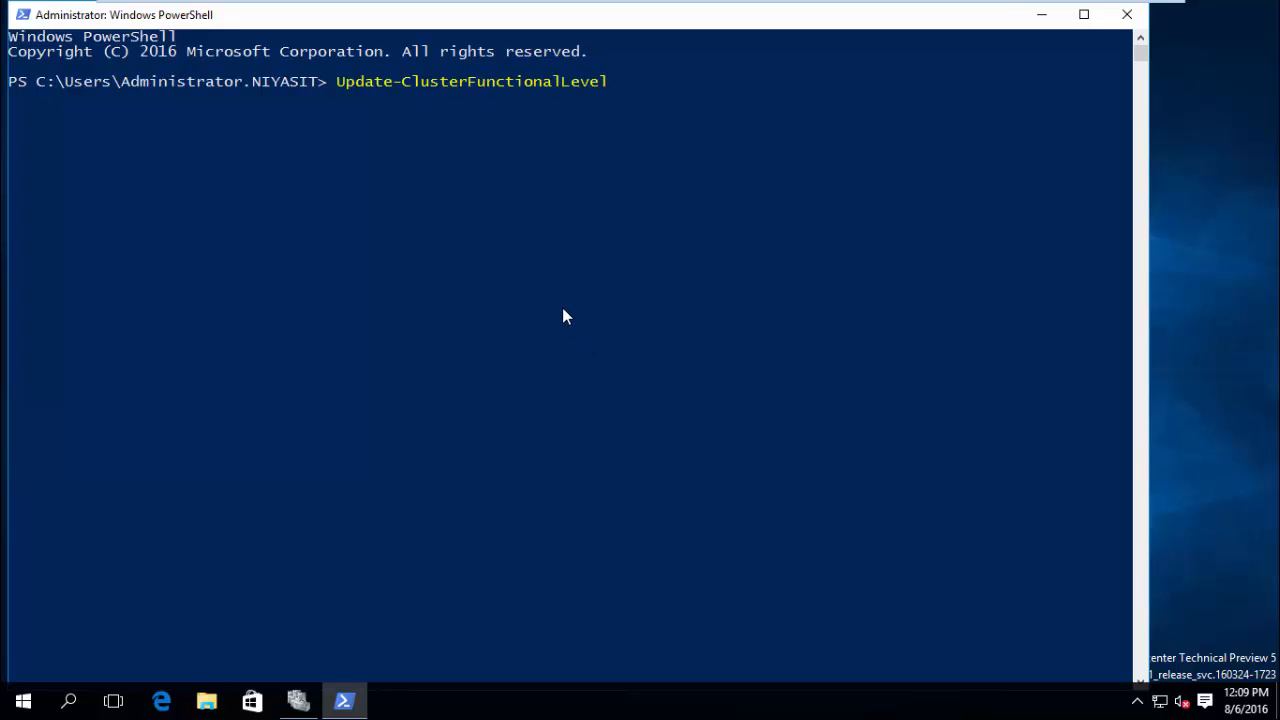
key("Return")
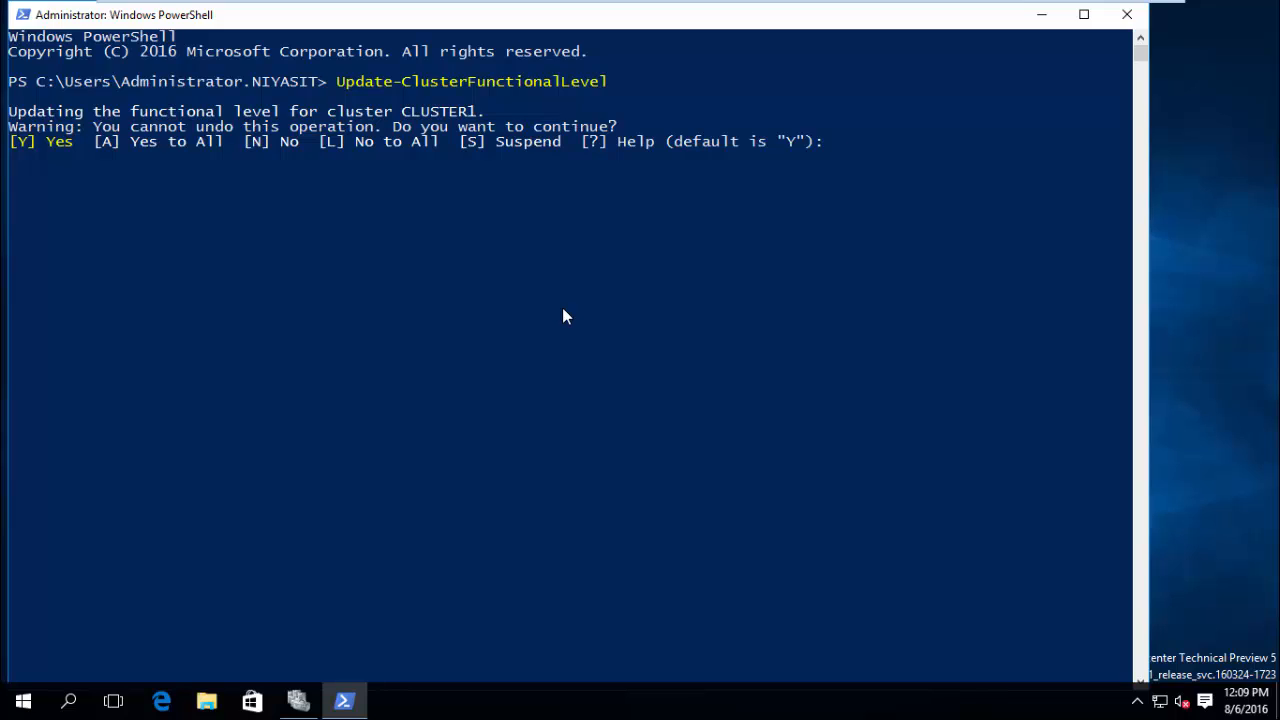
type("A")
key("Return")
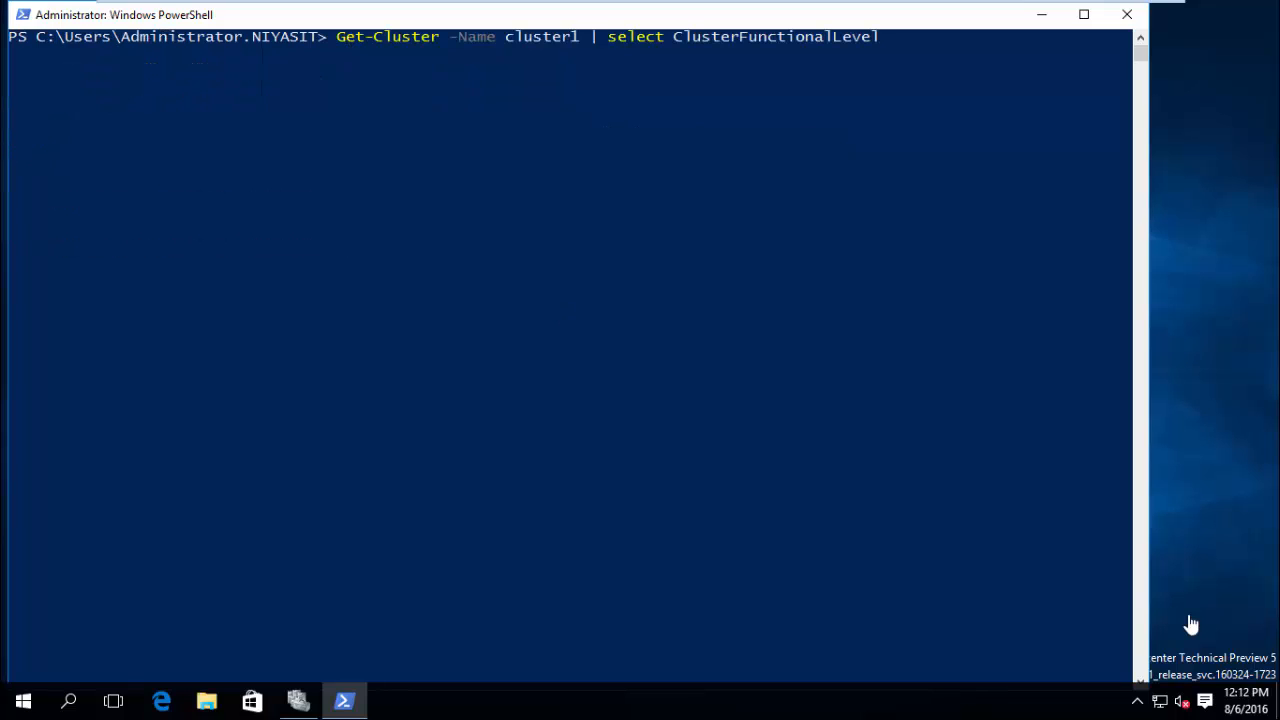
key("Return")
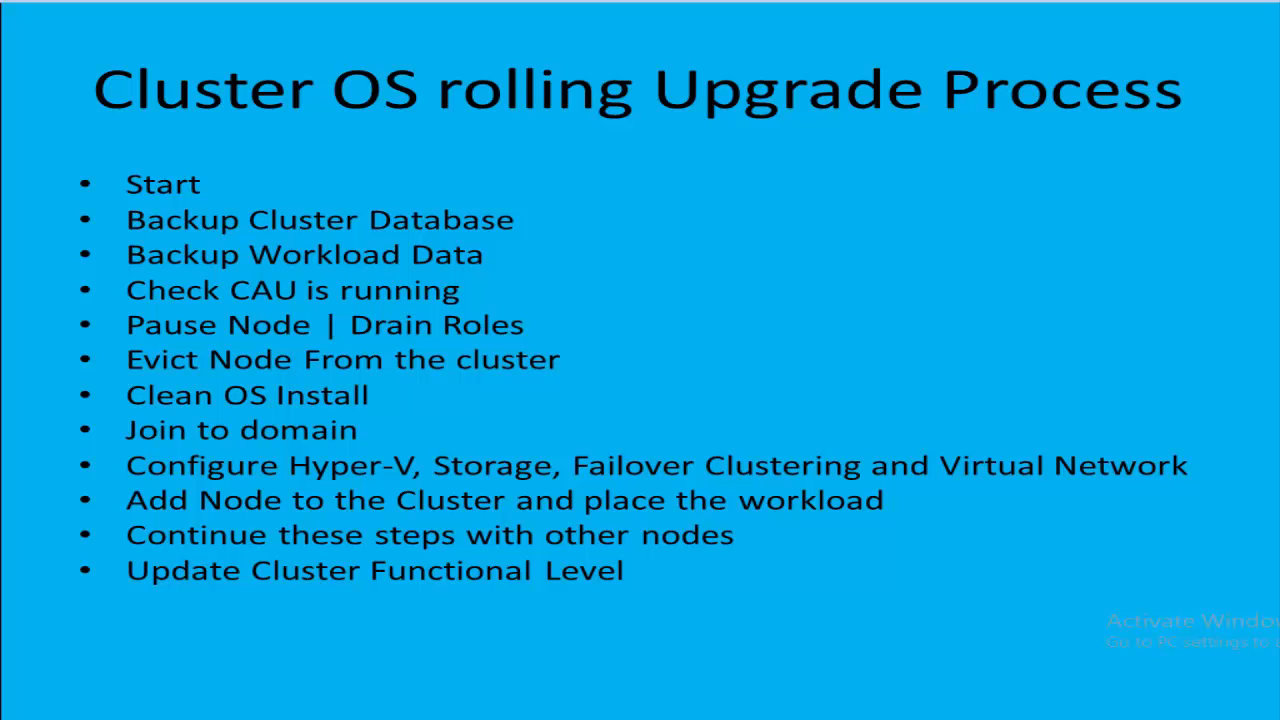
key("Right")
key("Right")
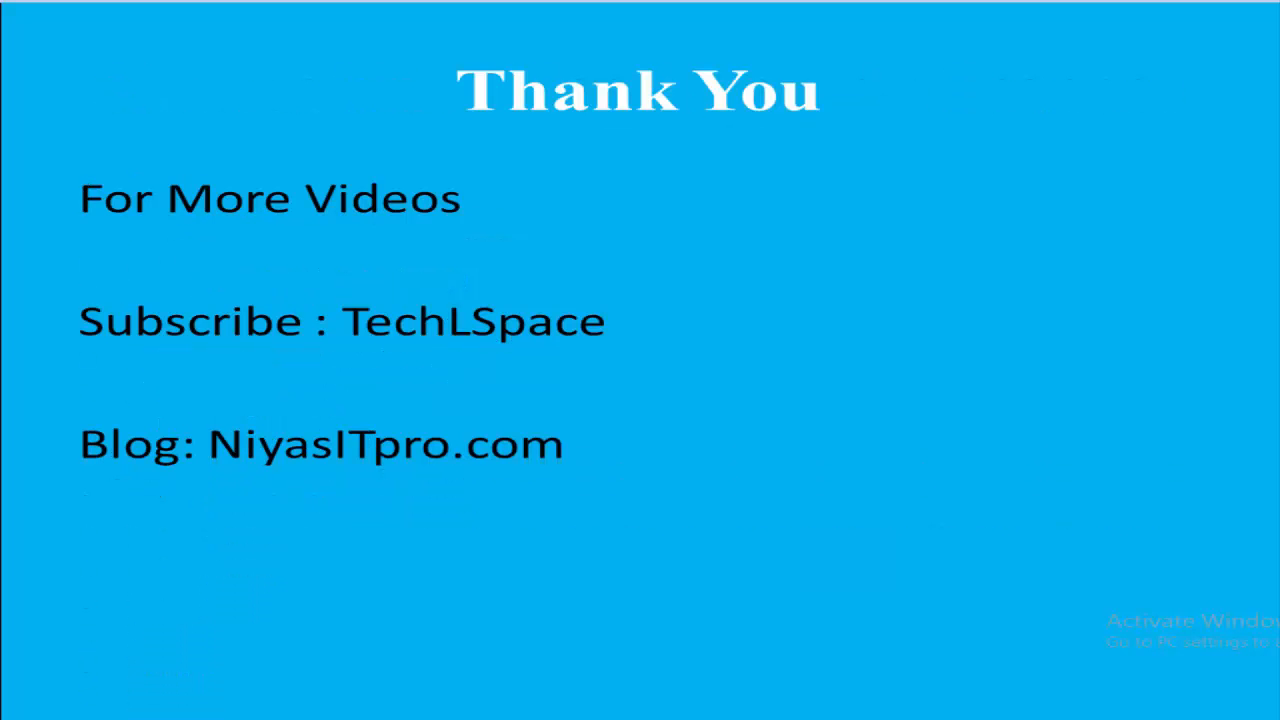